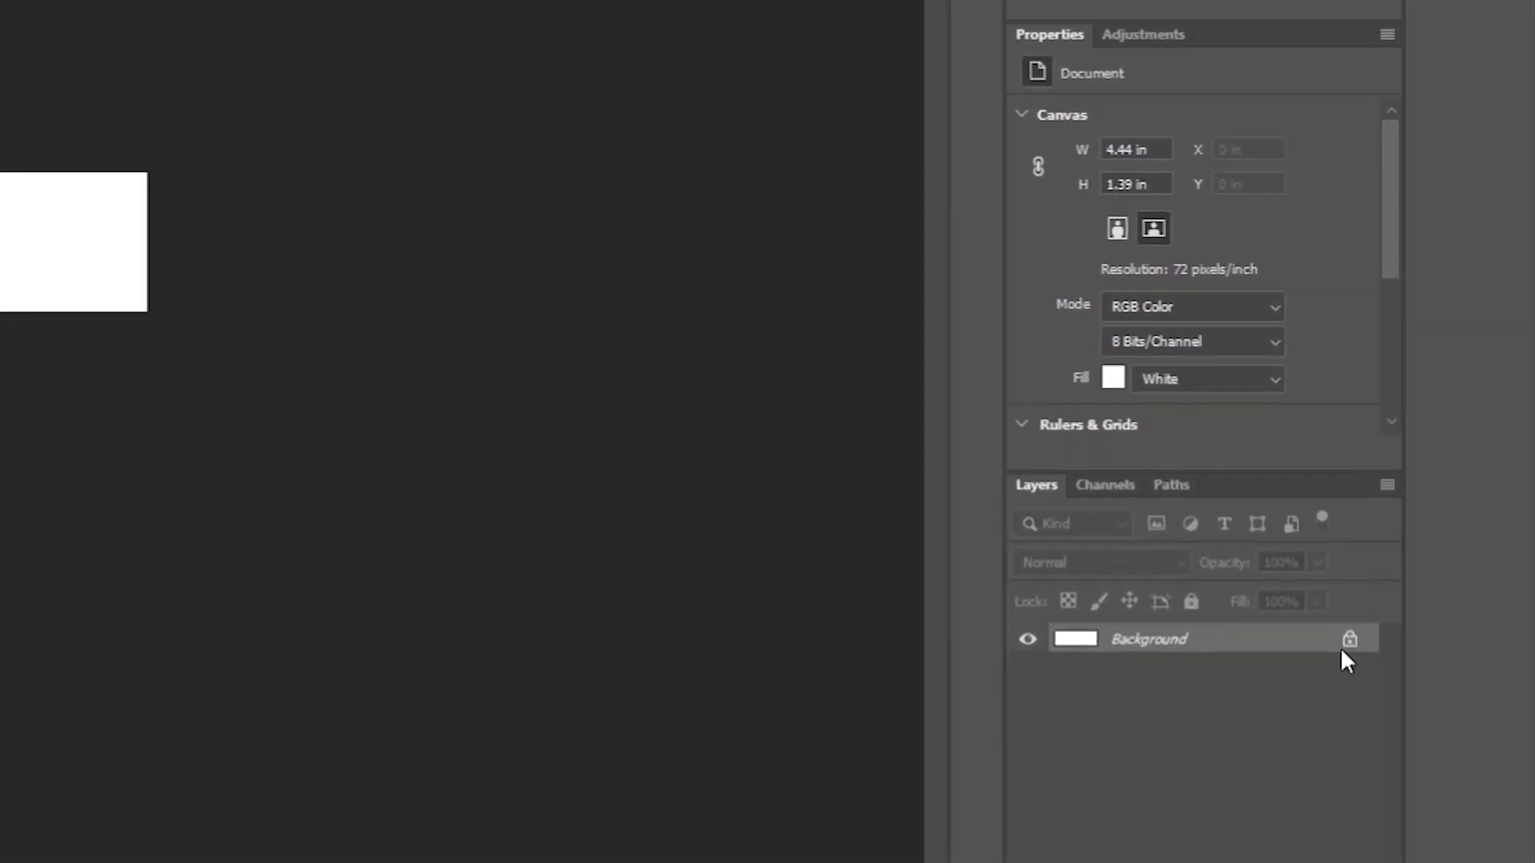
Unlock the Background layer and add a Gradient Overlay layer style to it.
click(1349, 640)
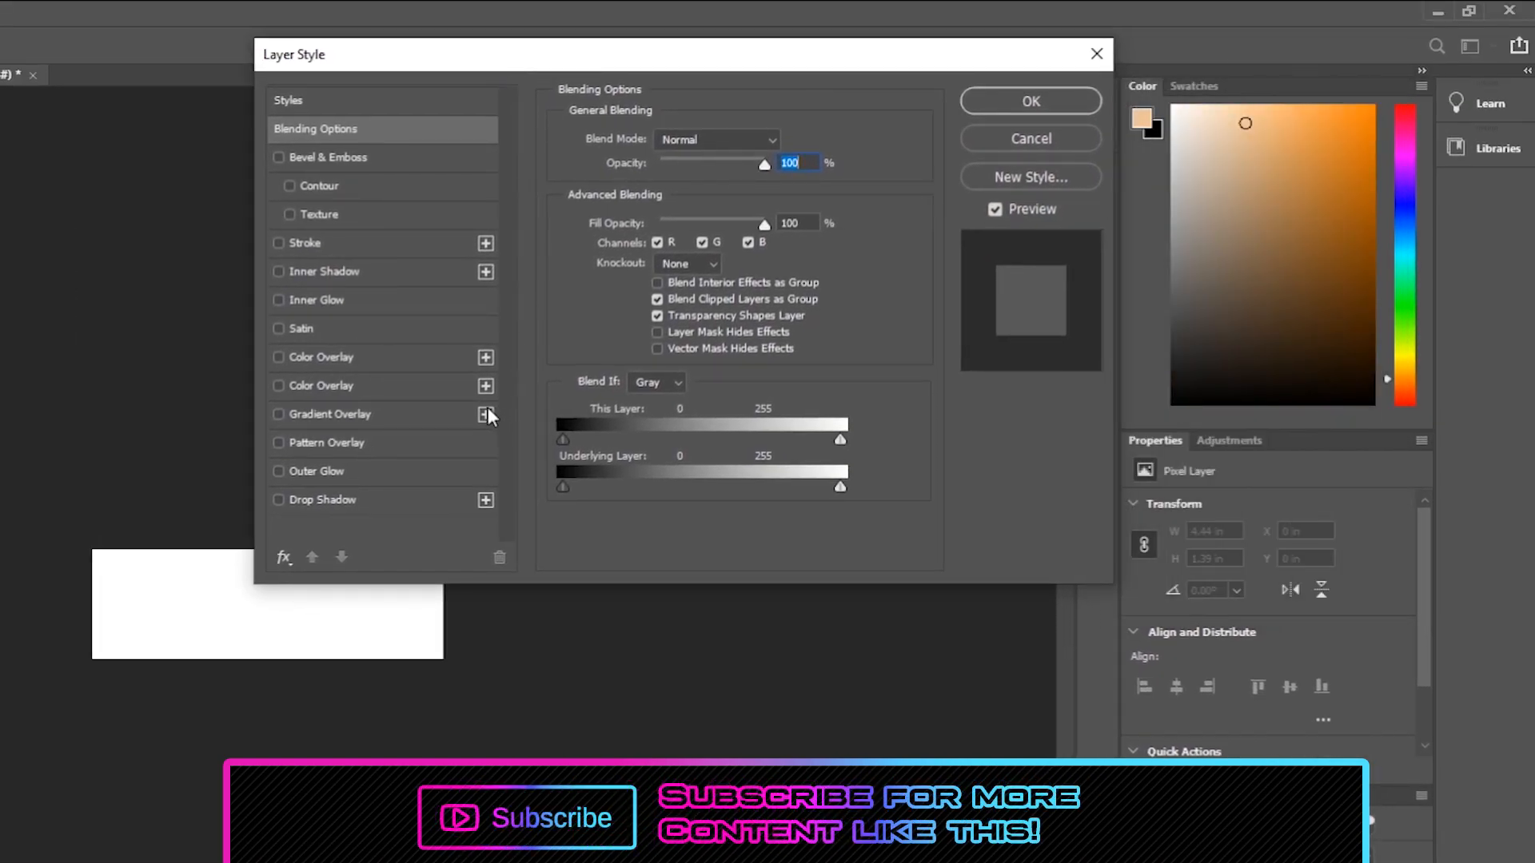
click(462, 406)
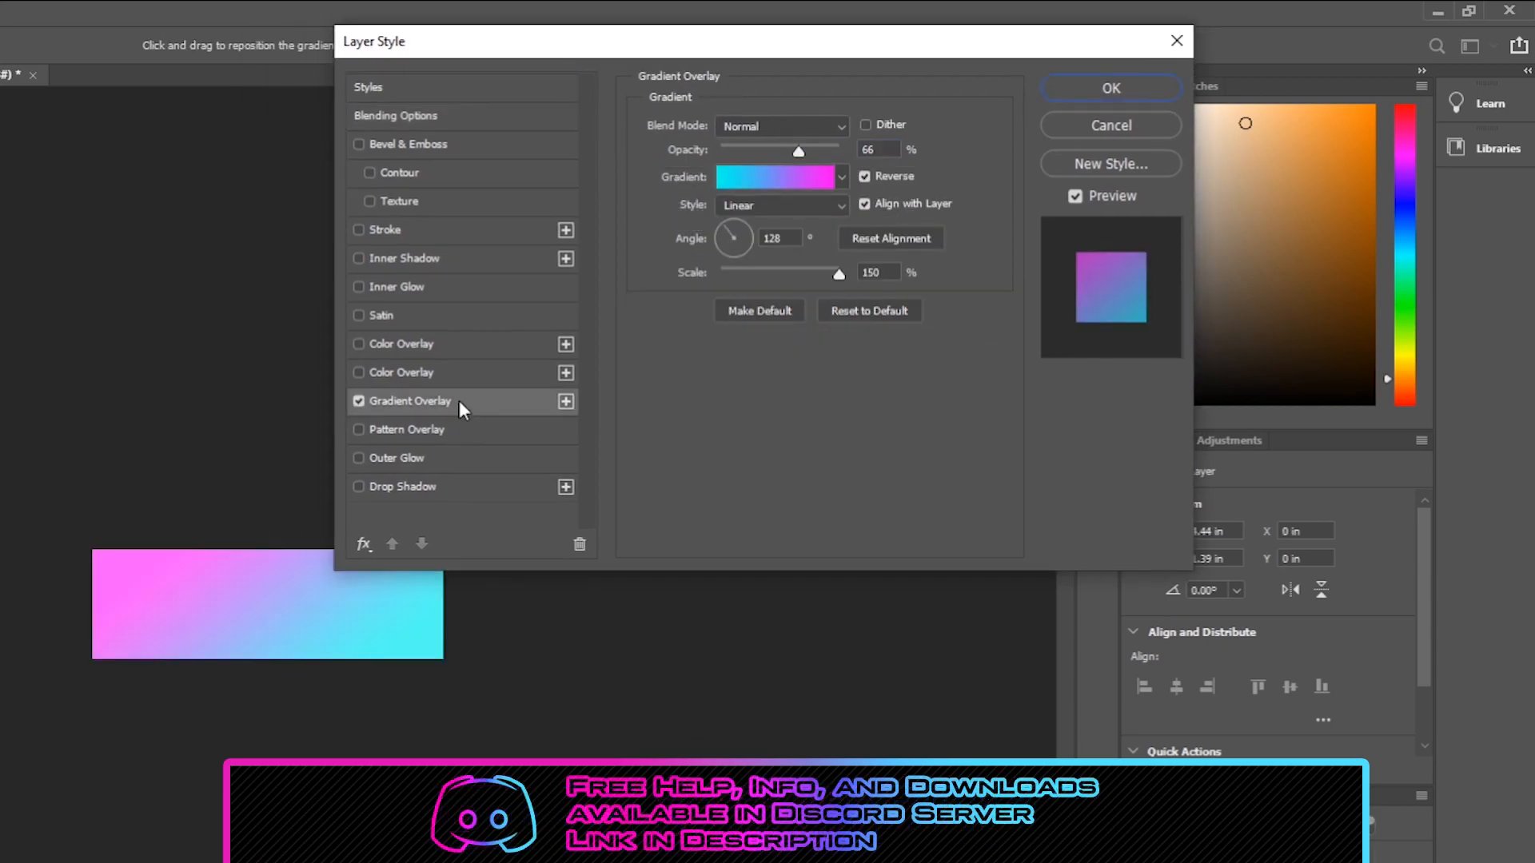
Set the gradient overlay's stop colours to #20a4cd on the right and #fc00ff on the left.
click(773, 177)
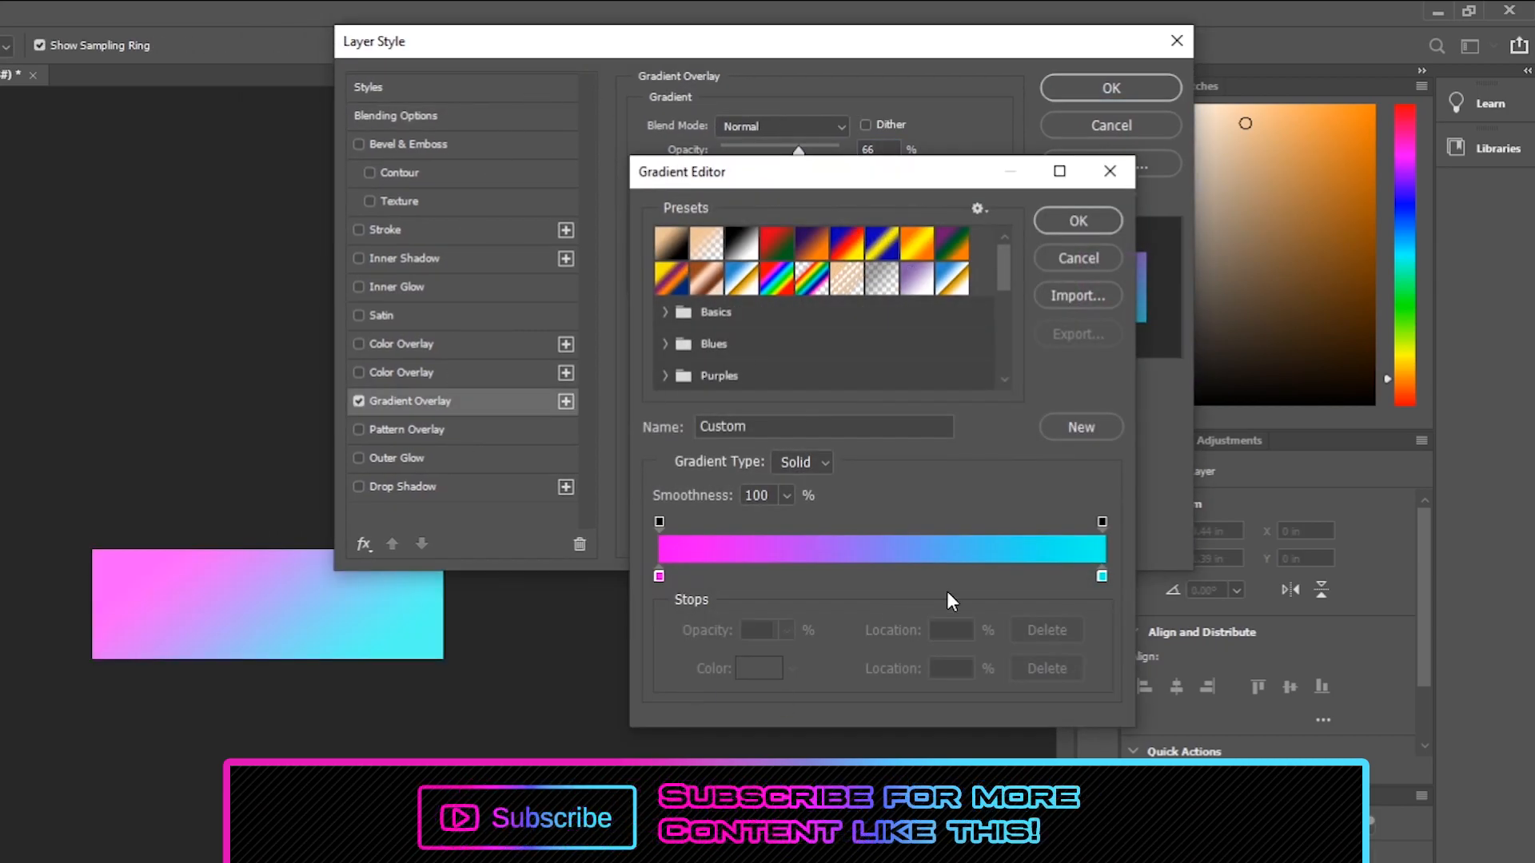
double_click(1101, 576)
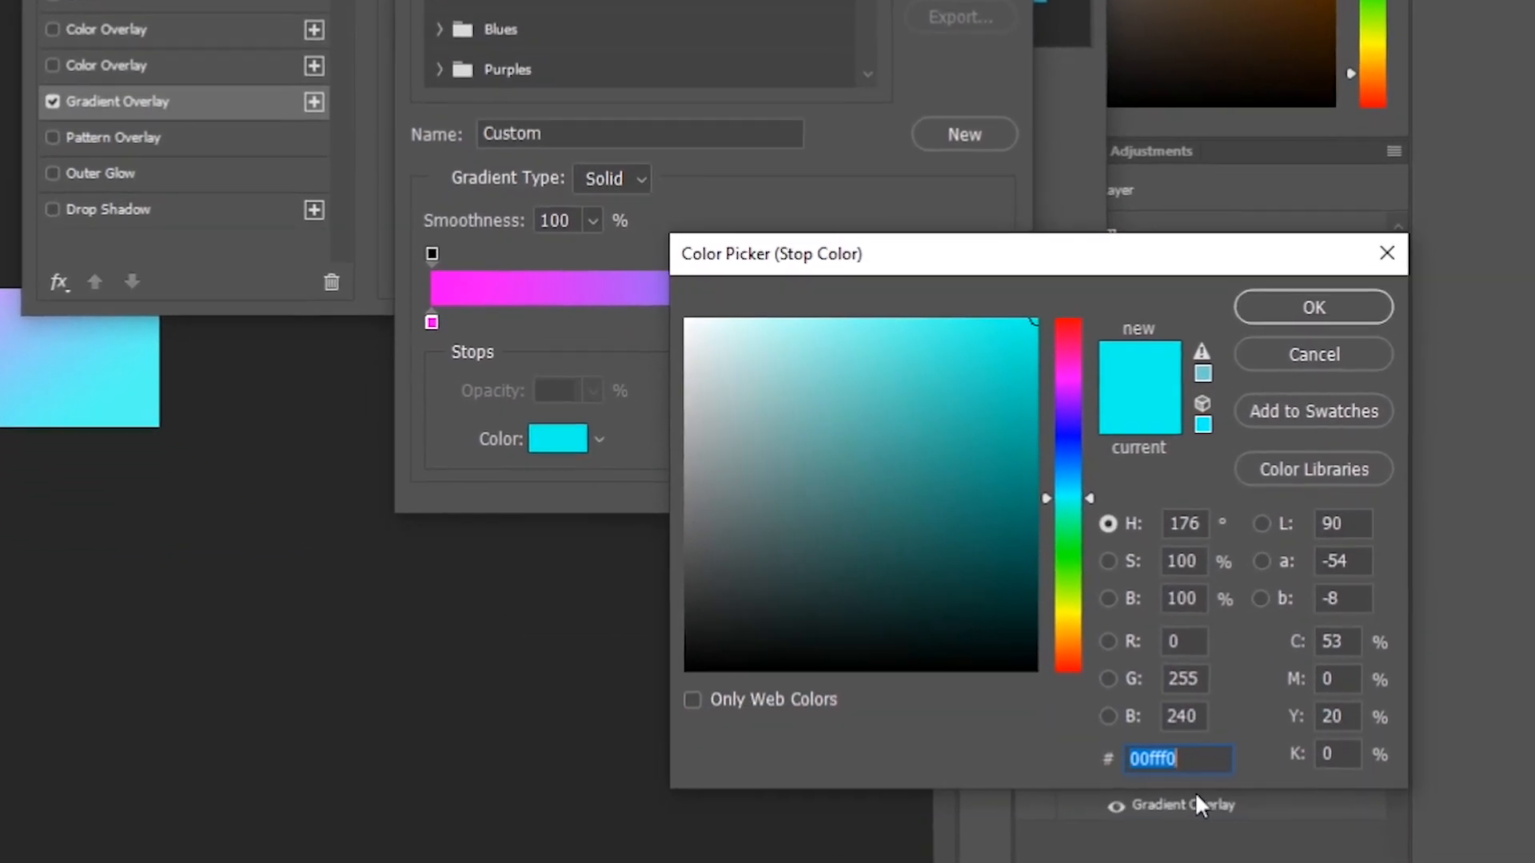
text(20a4cd)
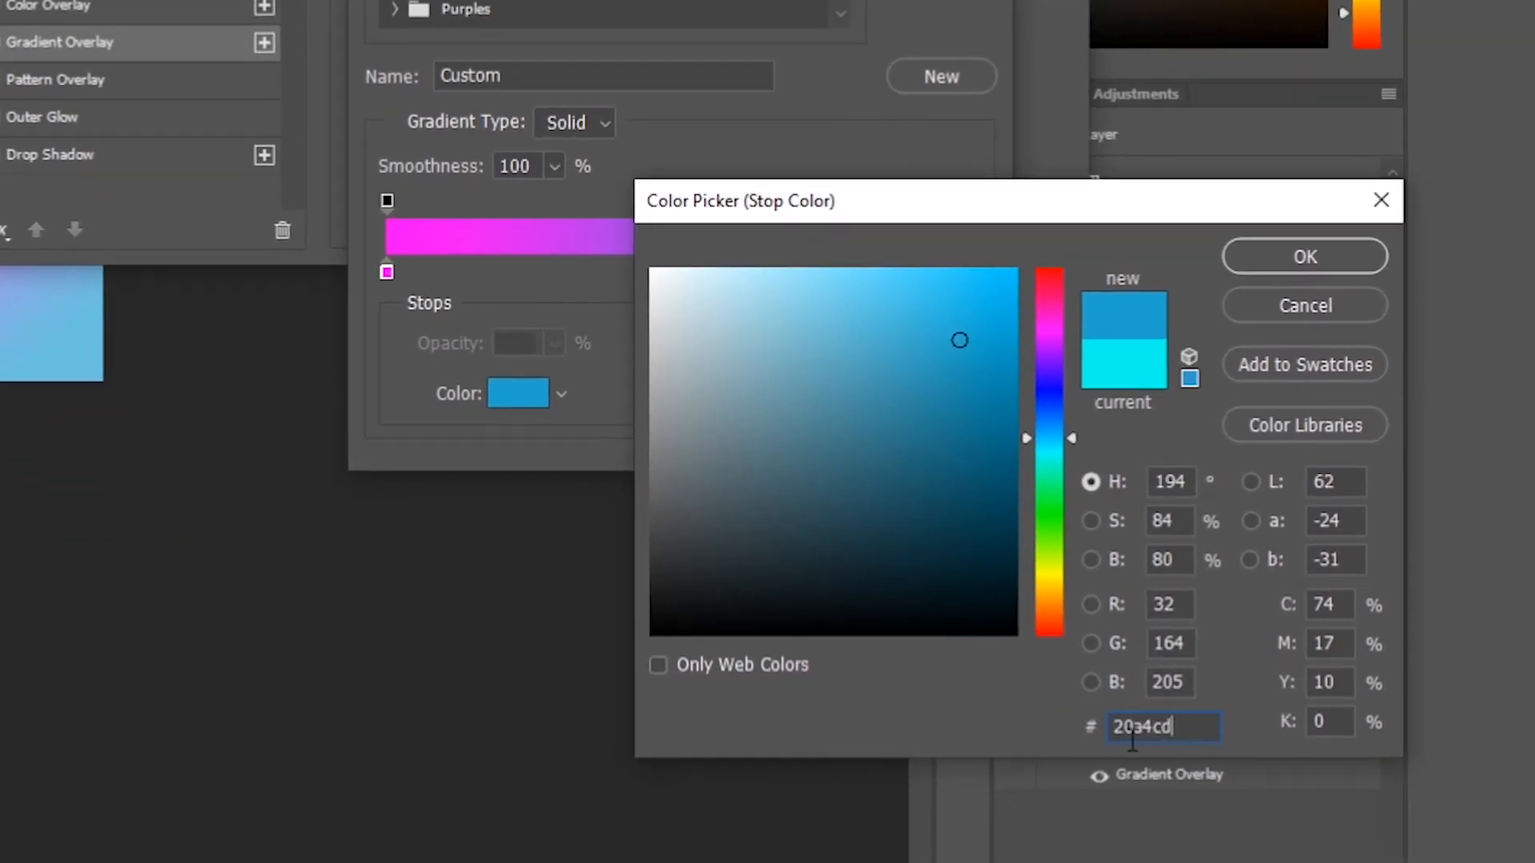
click(1298, 259)
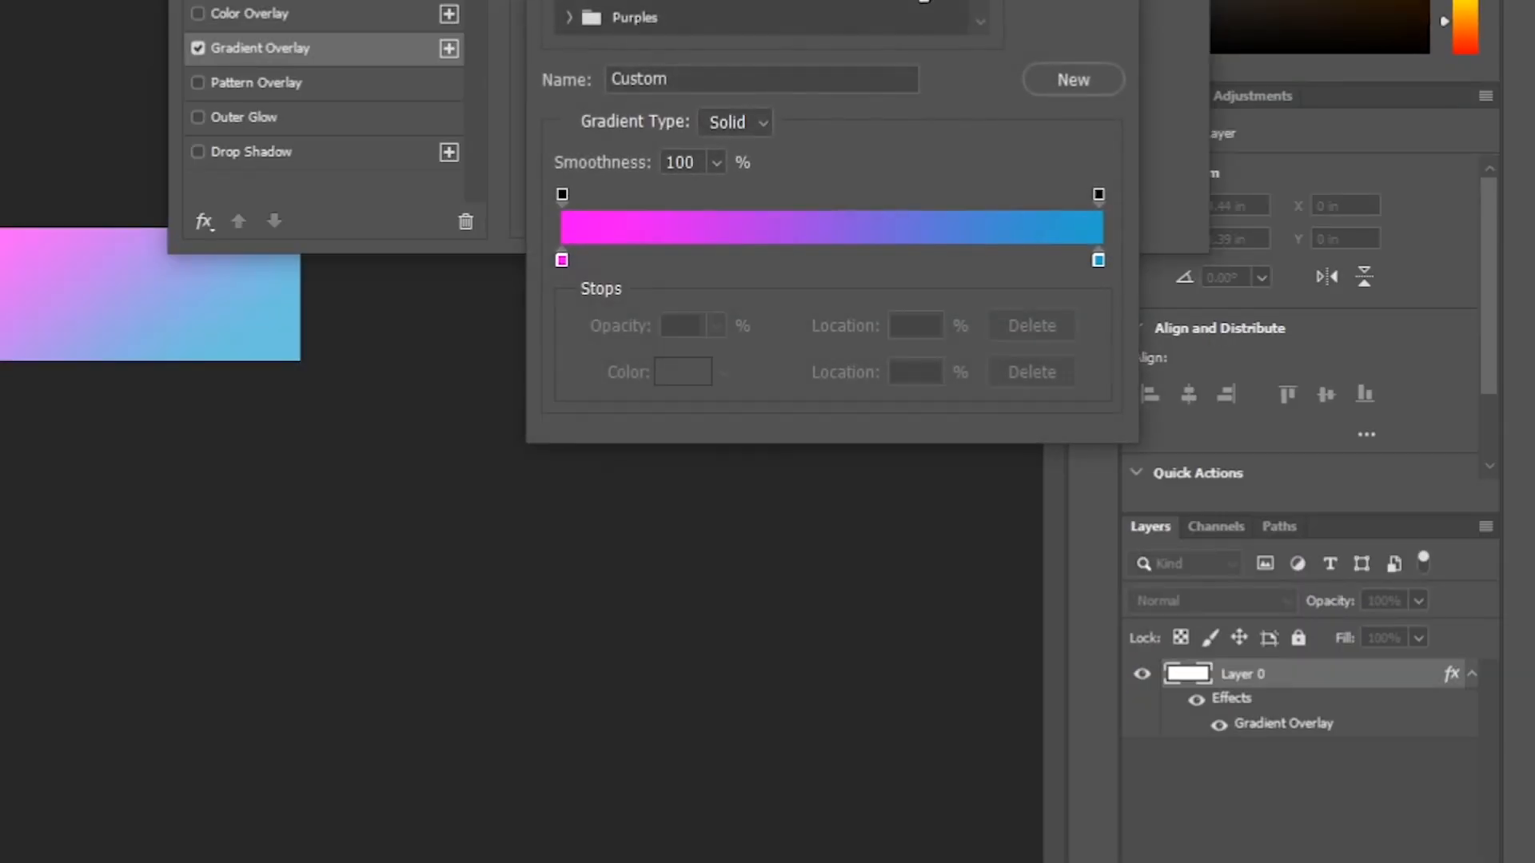
double_click(563, 261)
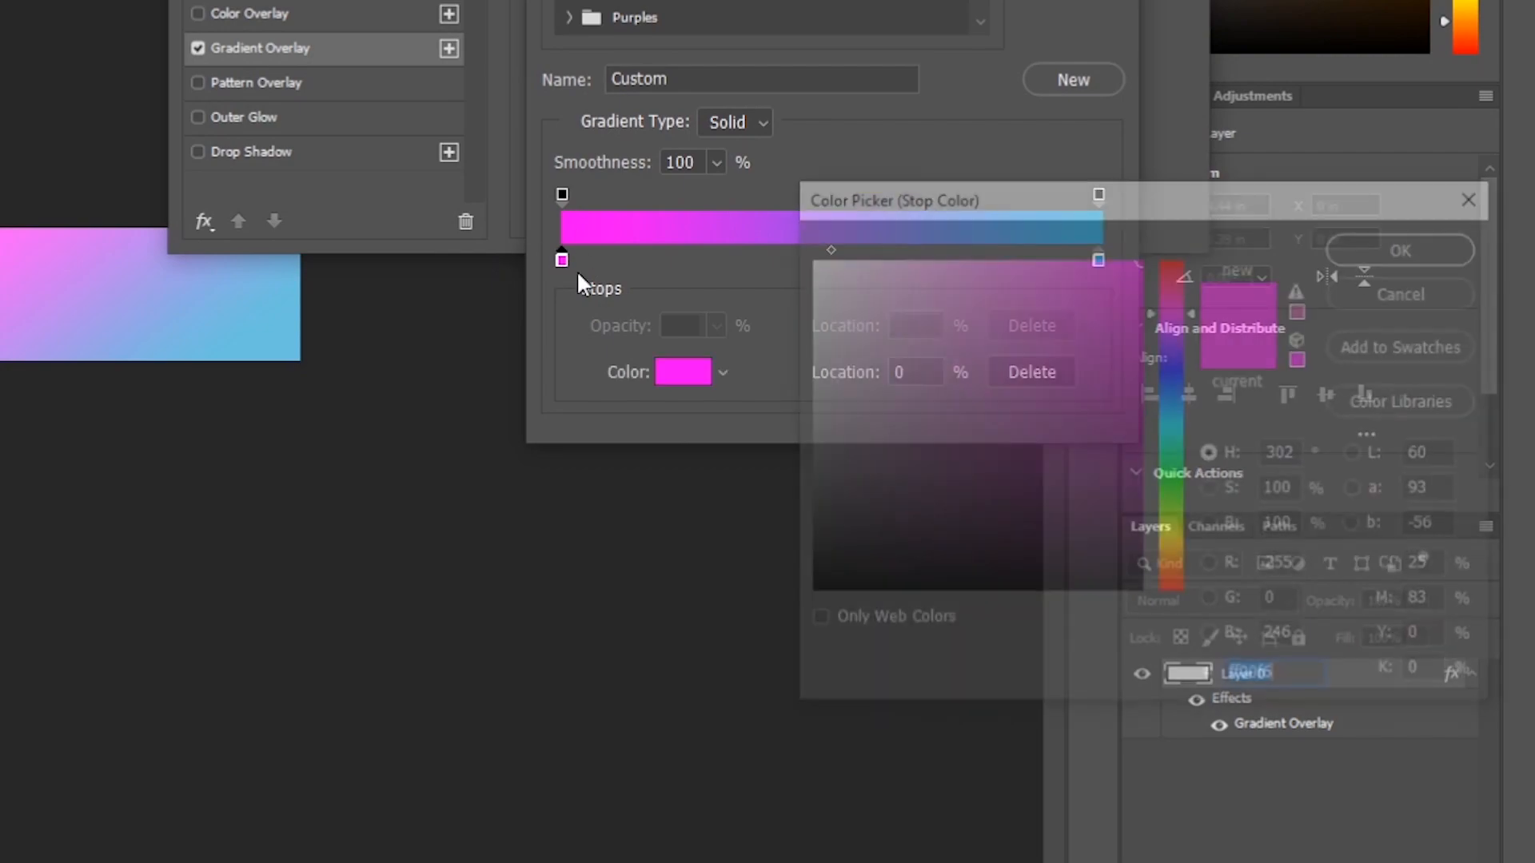
text(fc00ff)
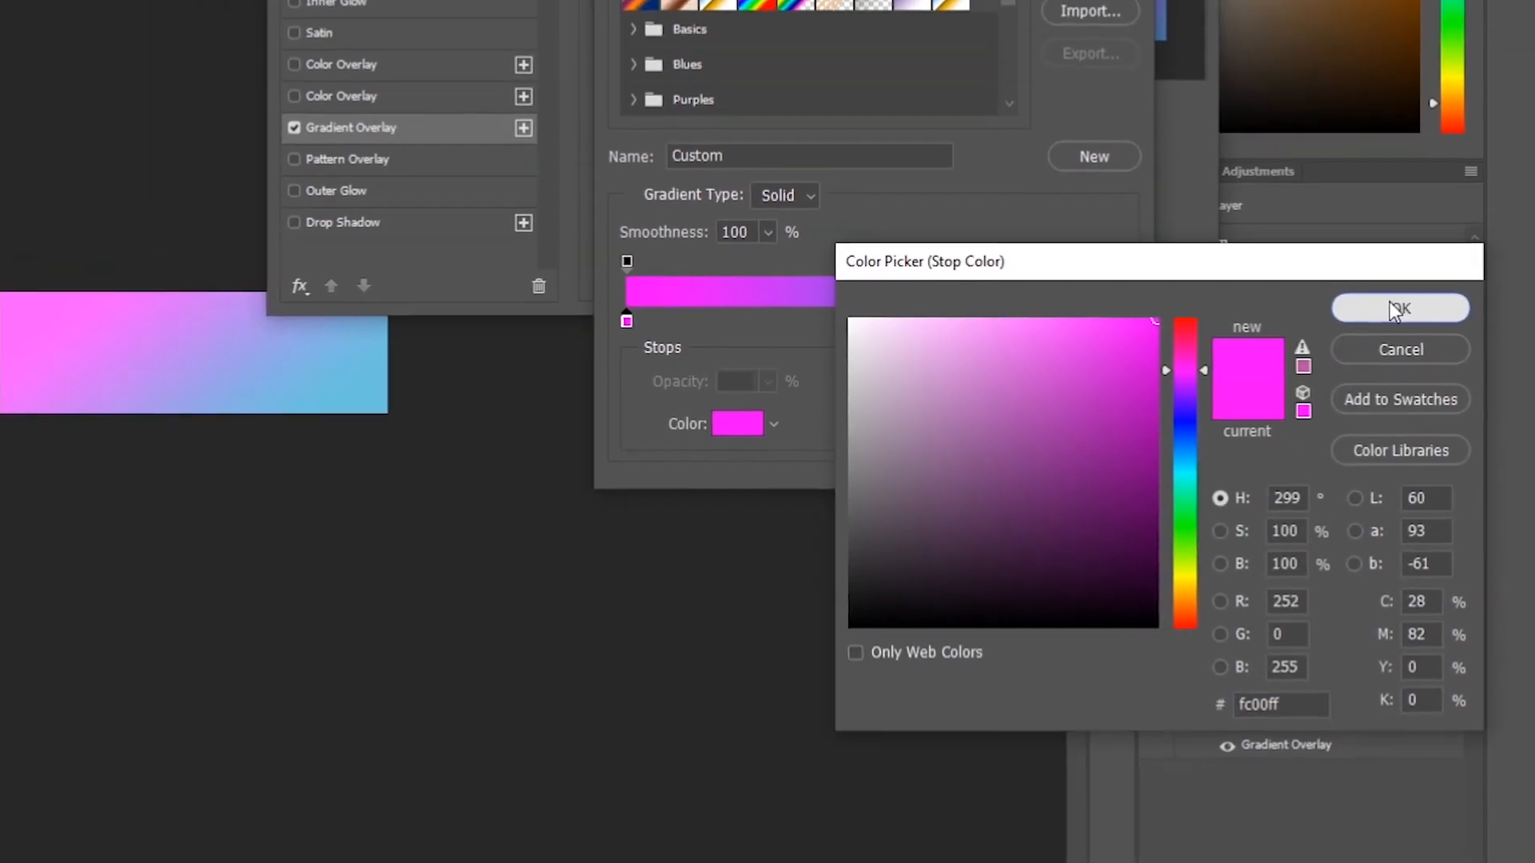
click(1408, 246)
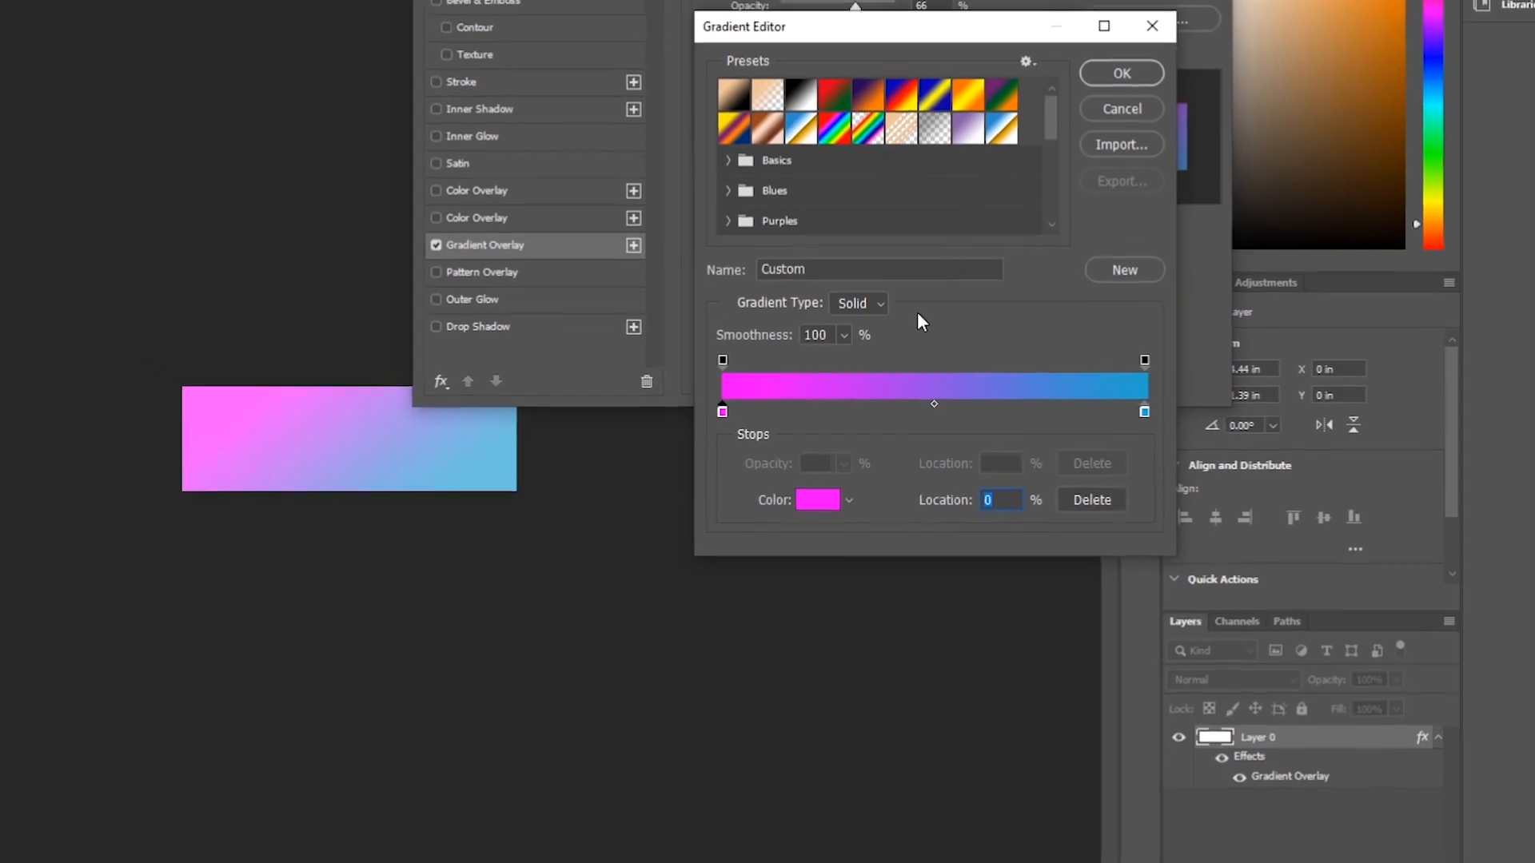
click(1135, 154)
Set the gradient overlay opacity to 100% and apply the layer style.
drag(964, 6, 1021, 0)
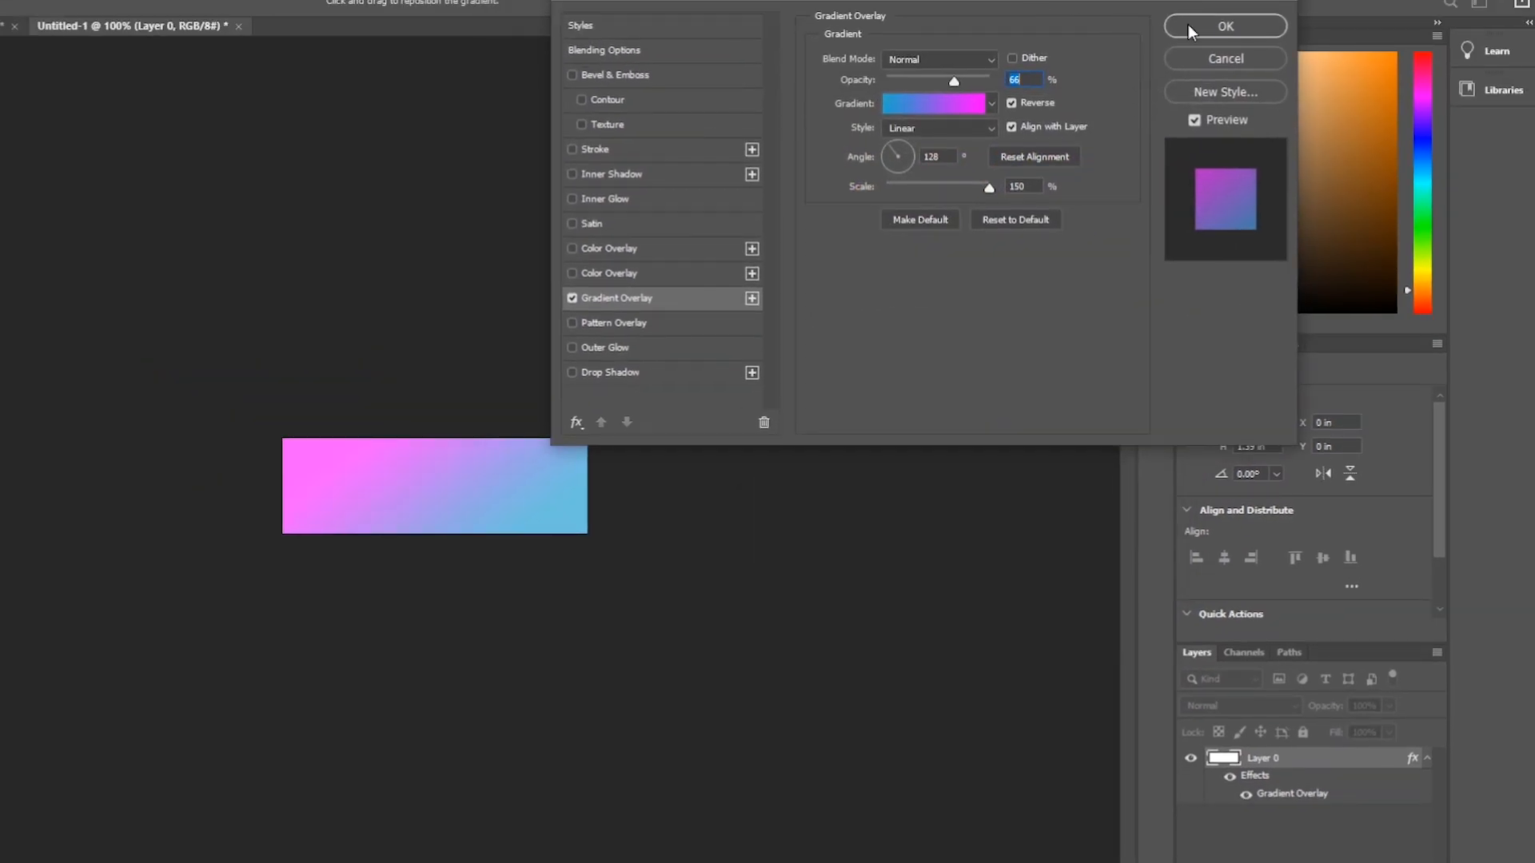
drag(961, 83, 1050, 70)
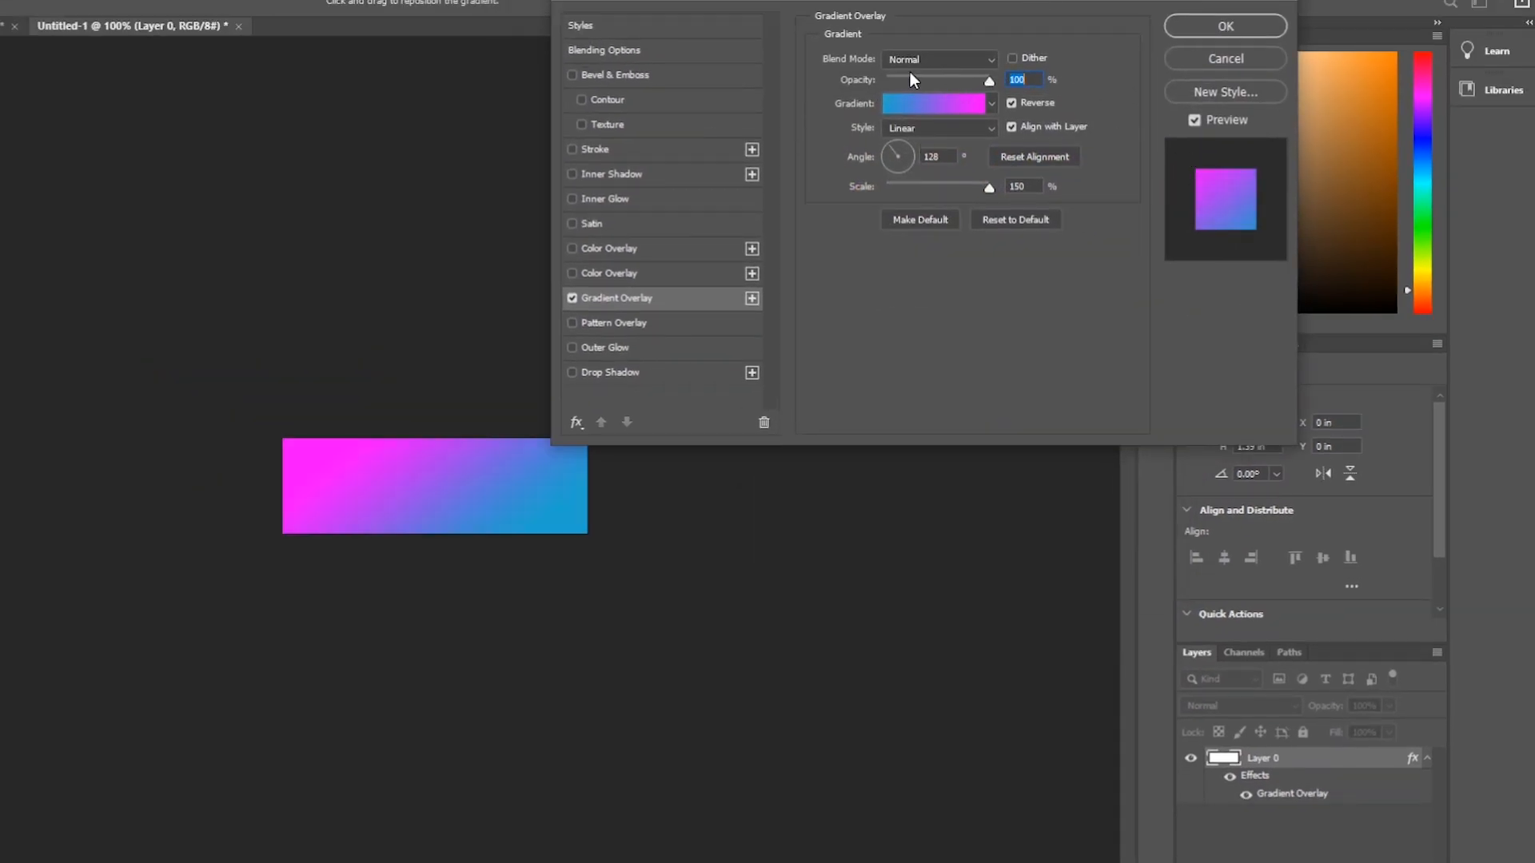
click(1239, 26)
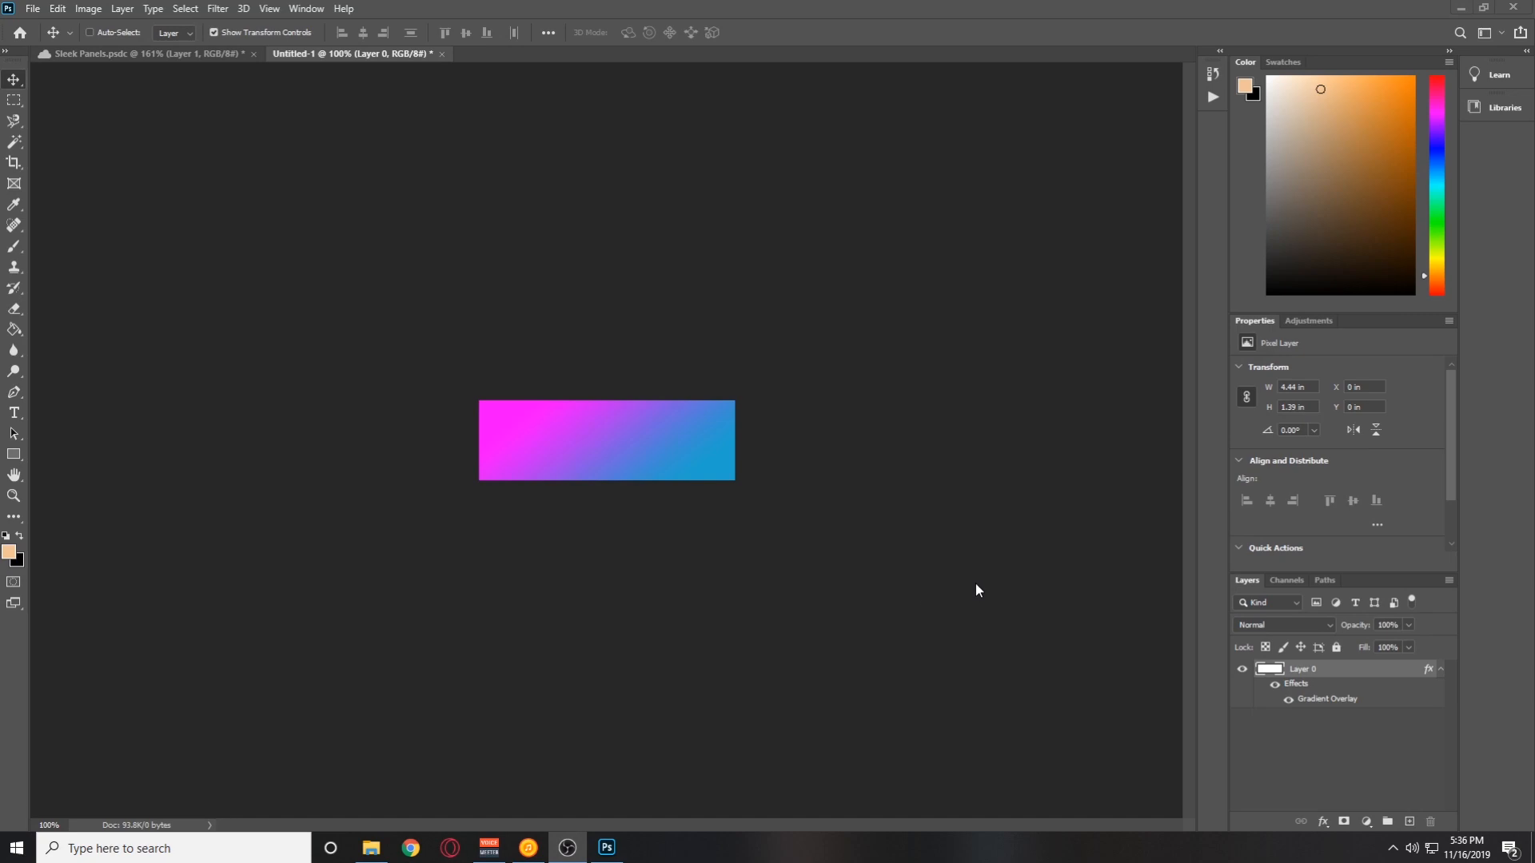
Add a second Gradient Overlay to the layer with Darker Color blend mode.
double_click(1348, 669)
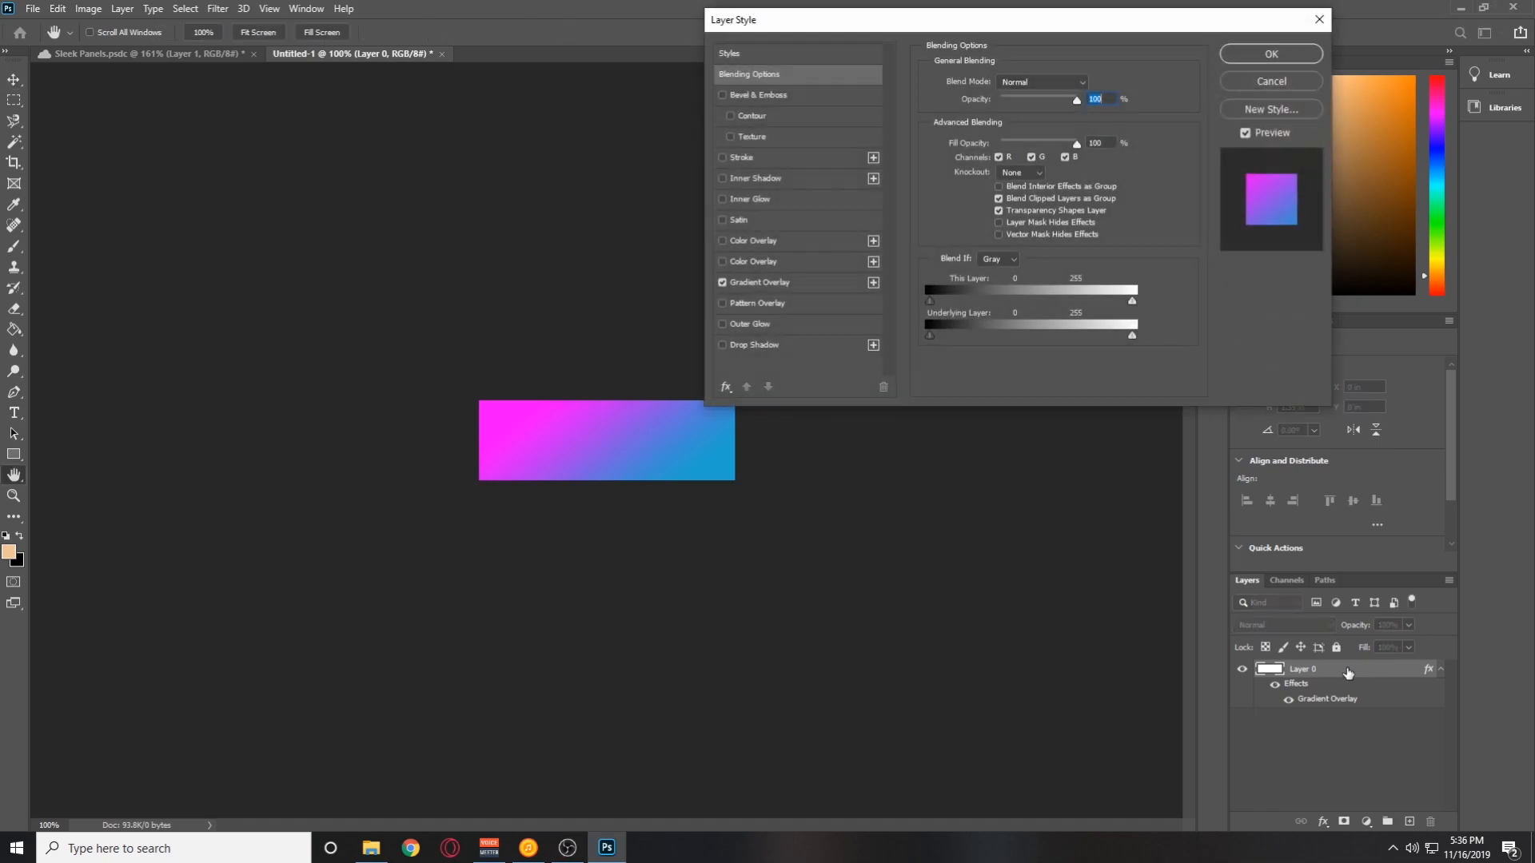
click(873, 283)
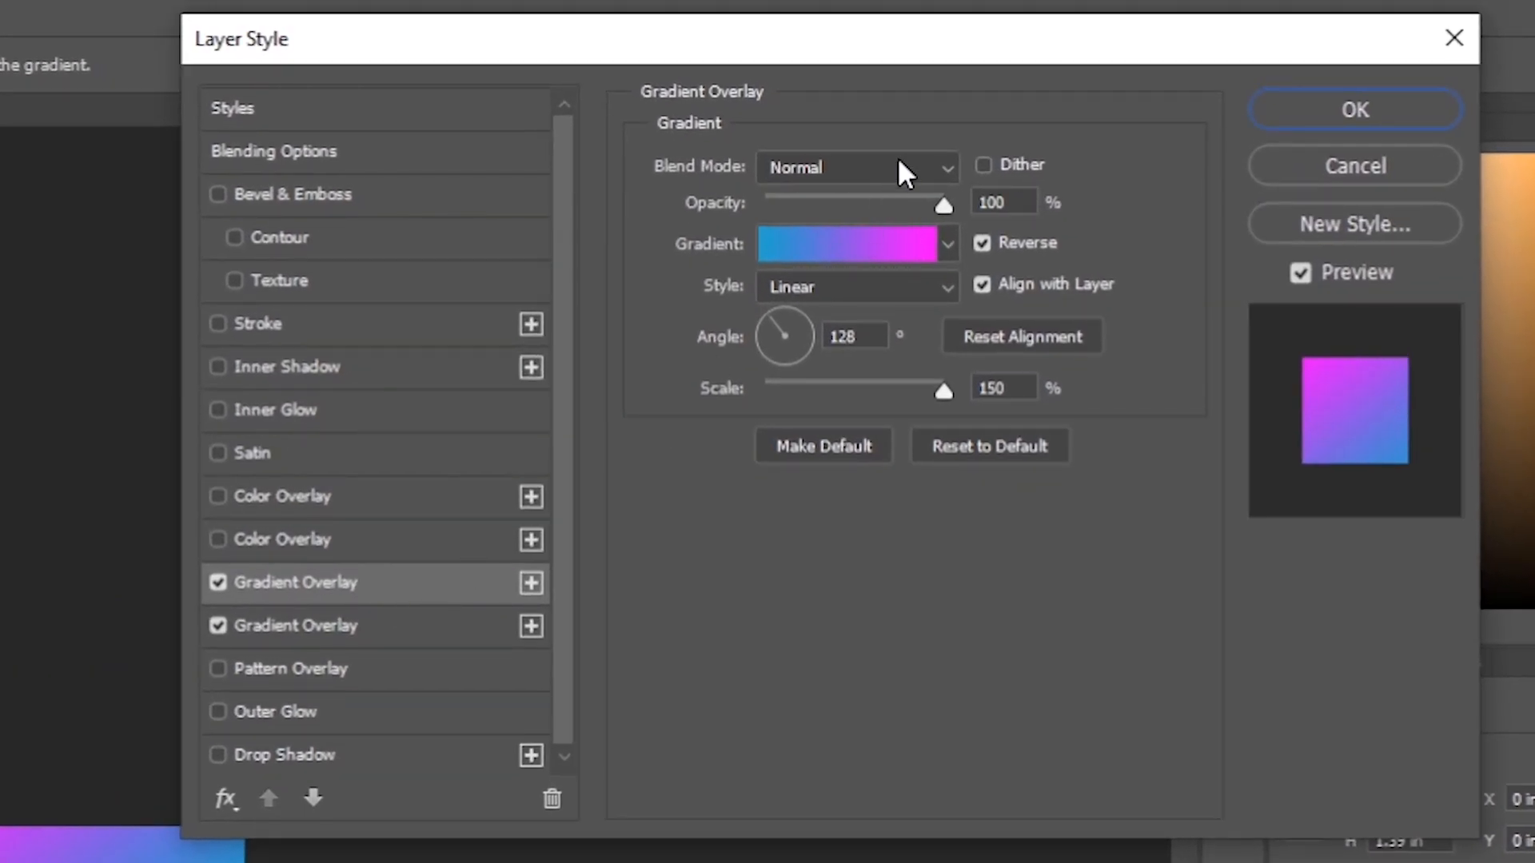
click(920, 163)
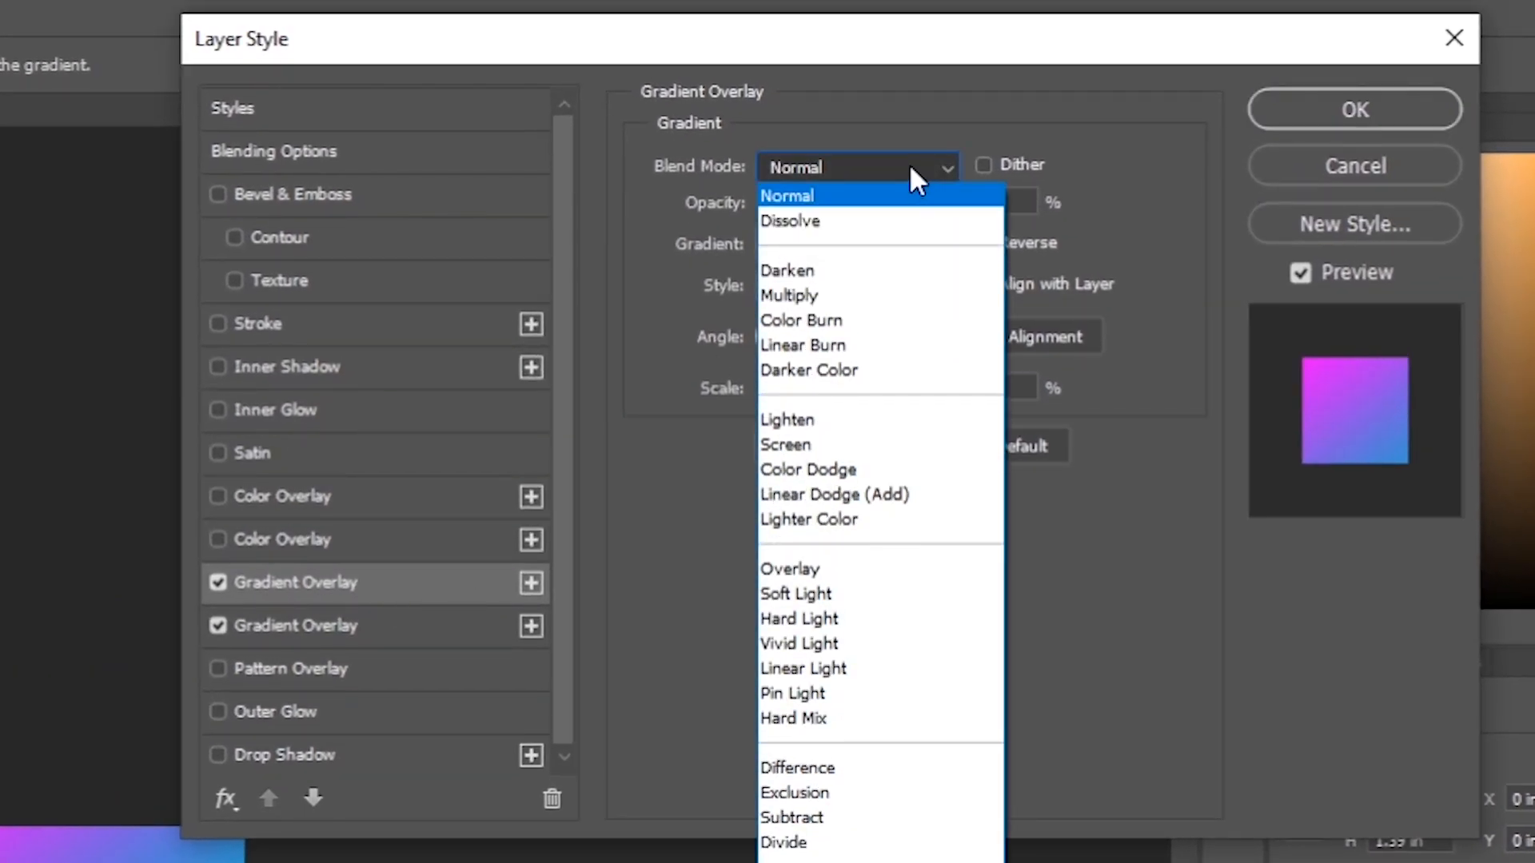
click(871, 364)
Choose the Black, White gradient preset for the second overlay and recolour its white stop to #404040.
click(862, 254)
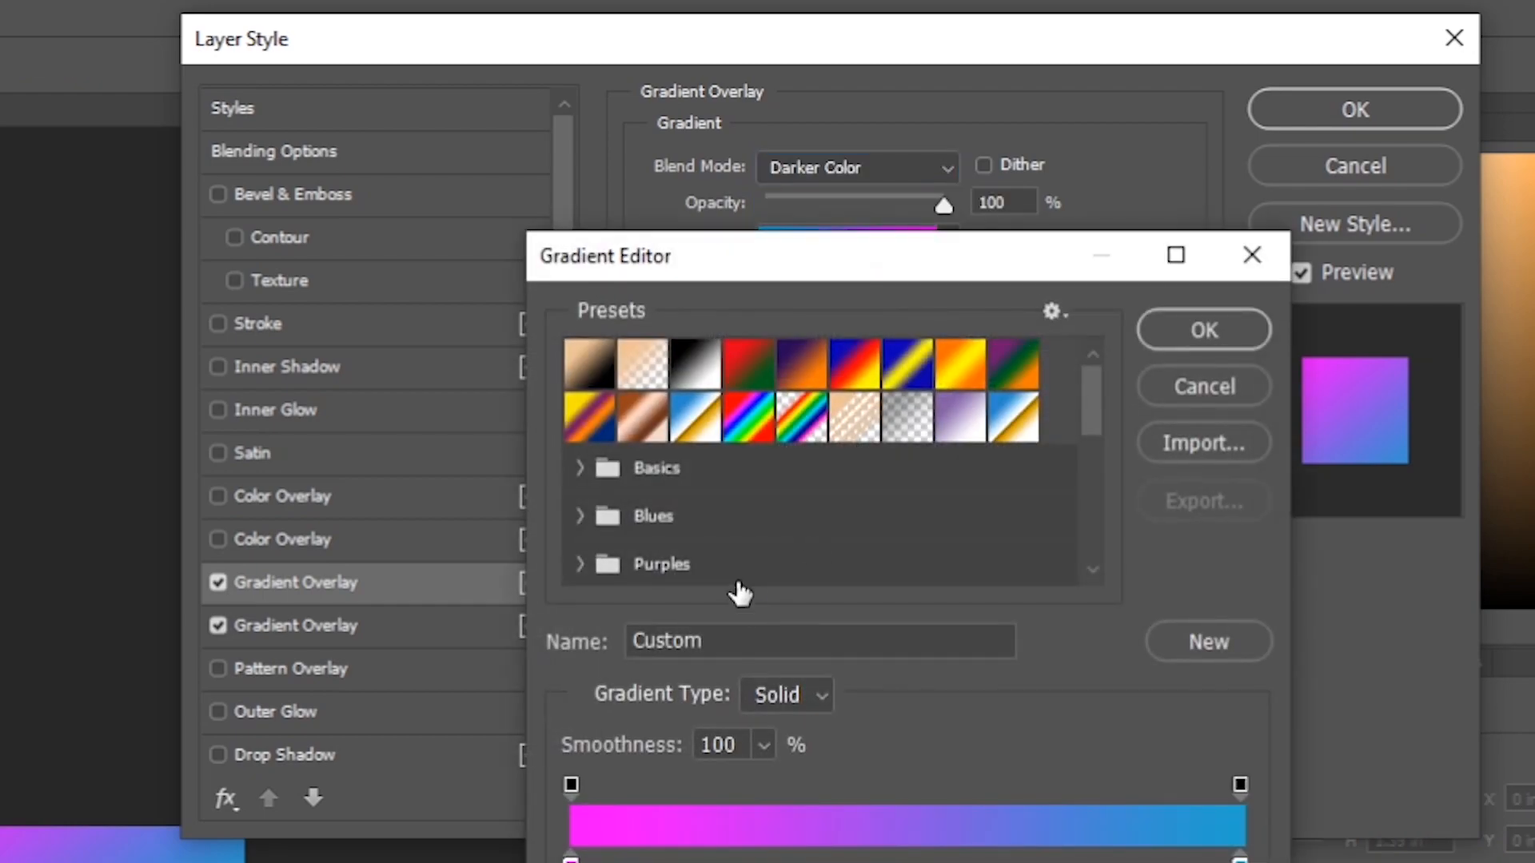
click(695, 364)
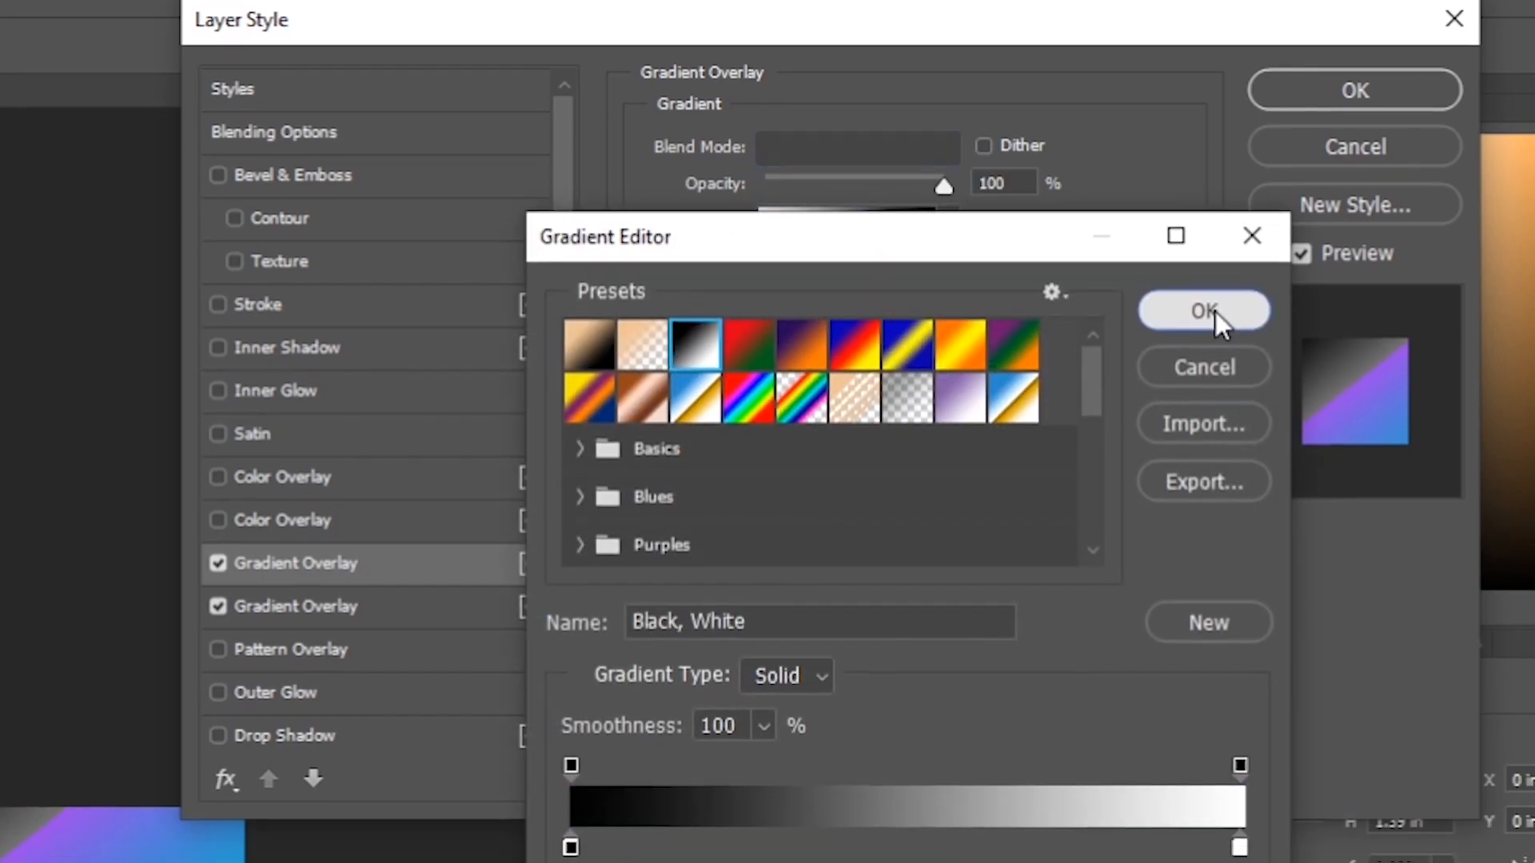
click(1211, 330)
click(942, 200)
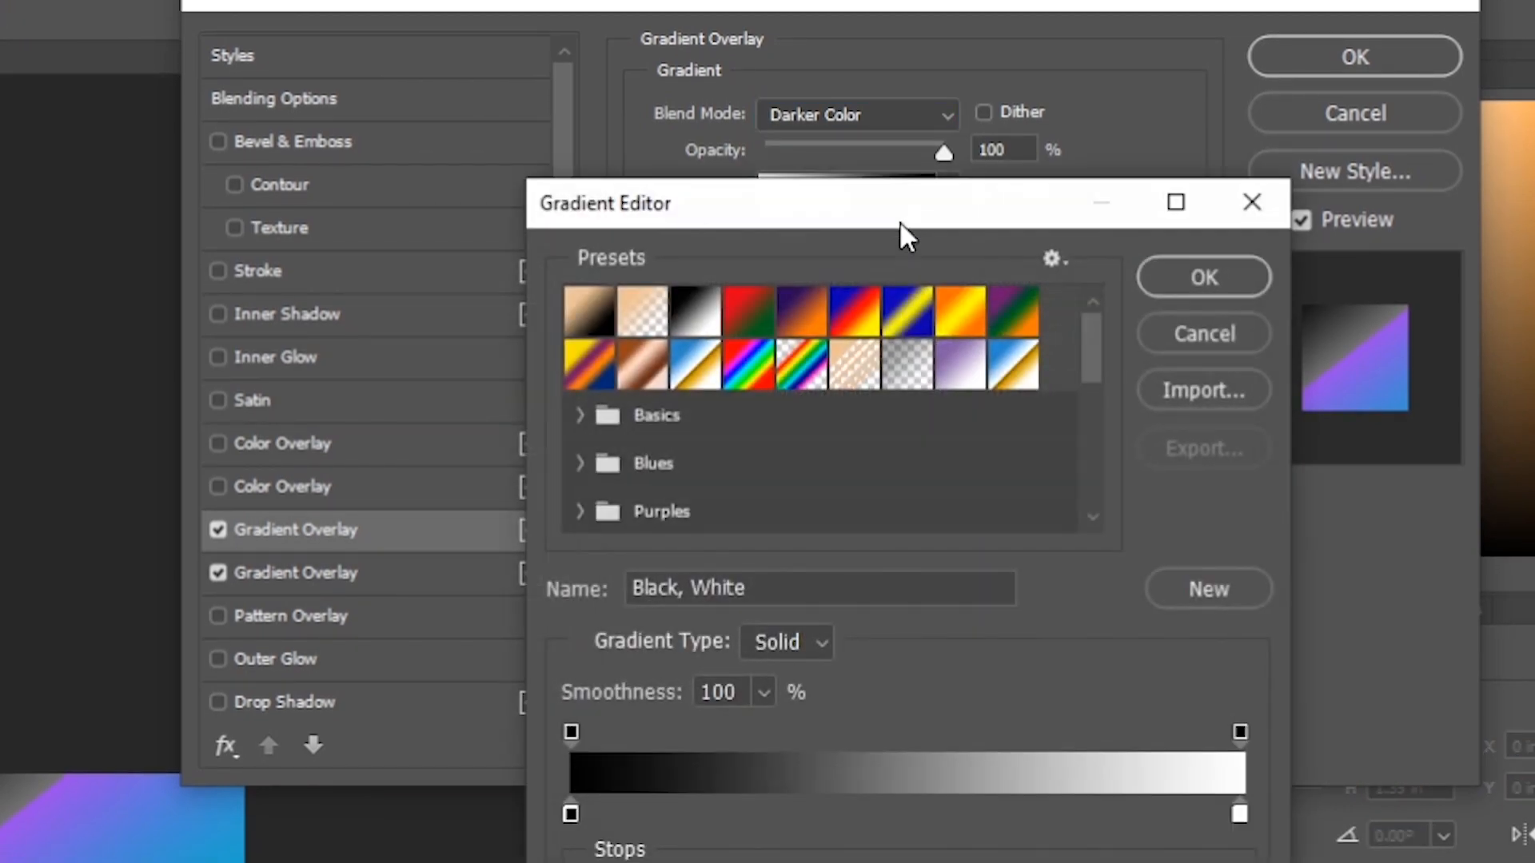
double_click(1239, 817)
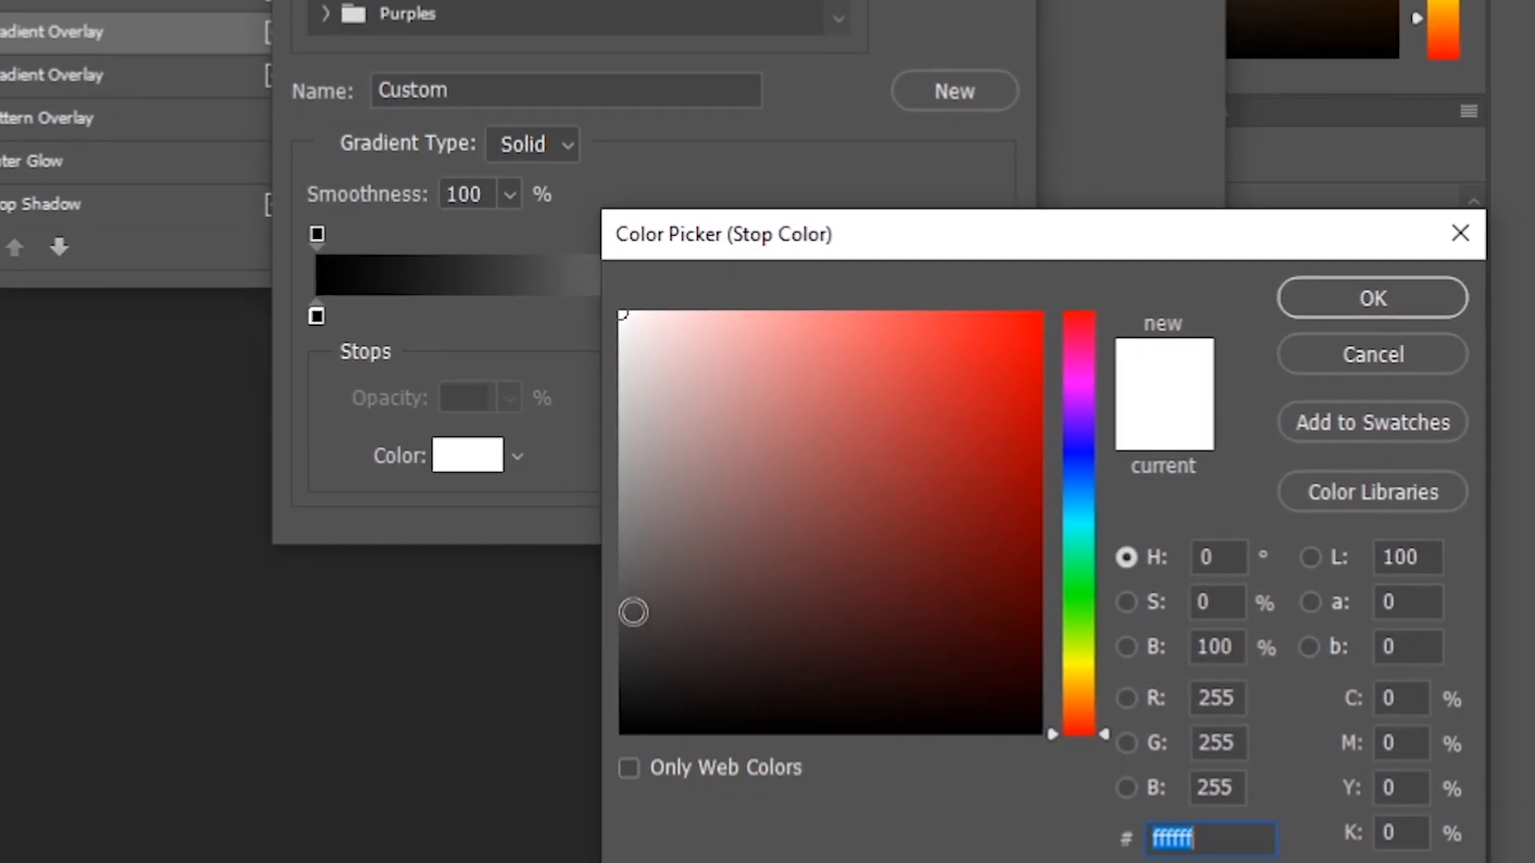
drag(632, 604, 622, 632)
text(404040)
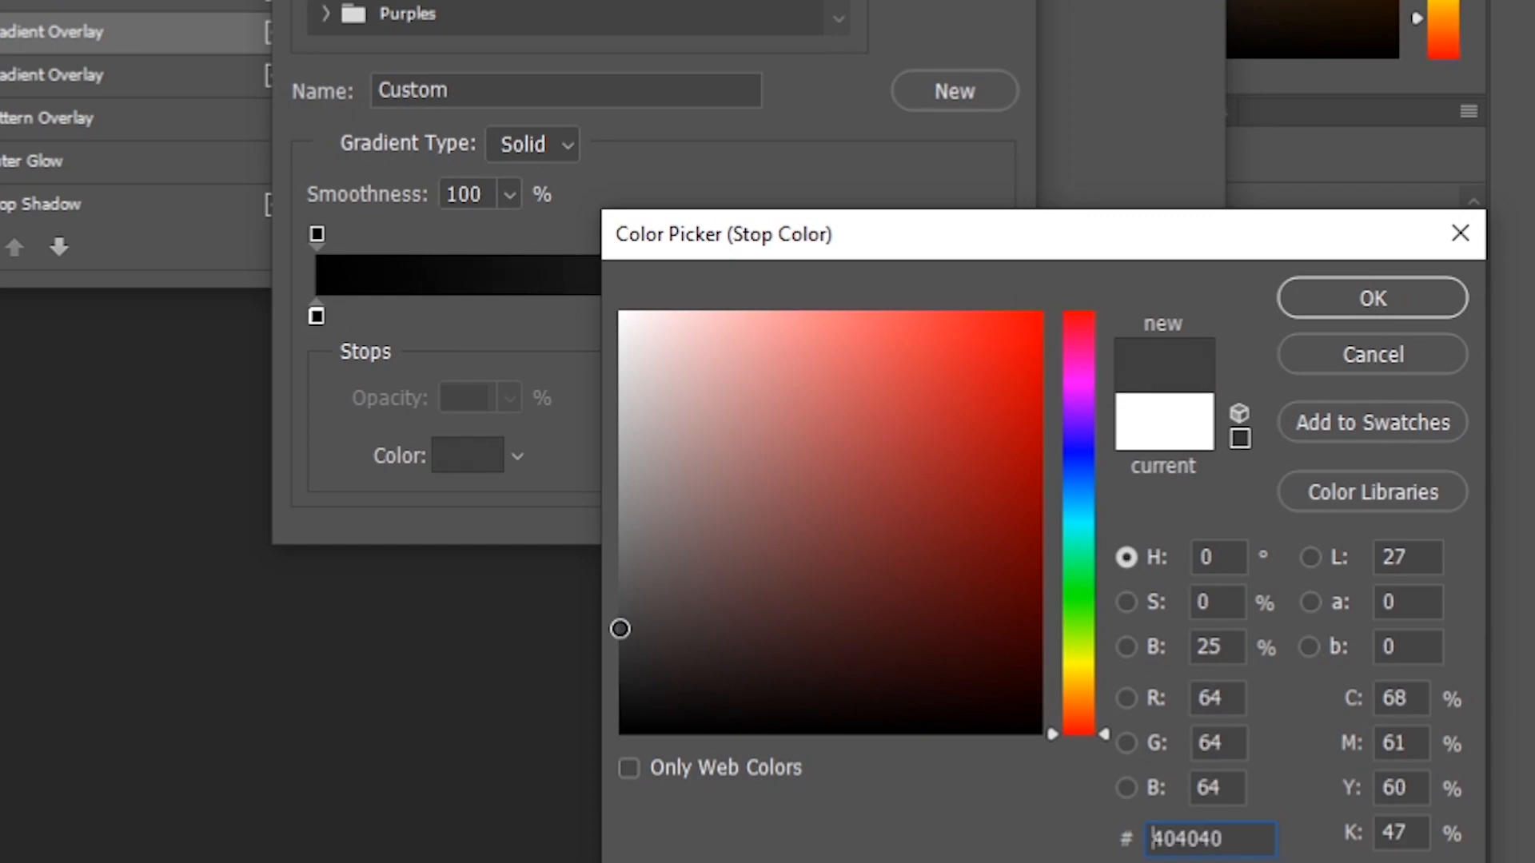
click(1346, 295)
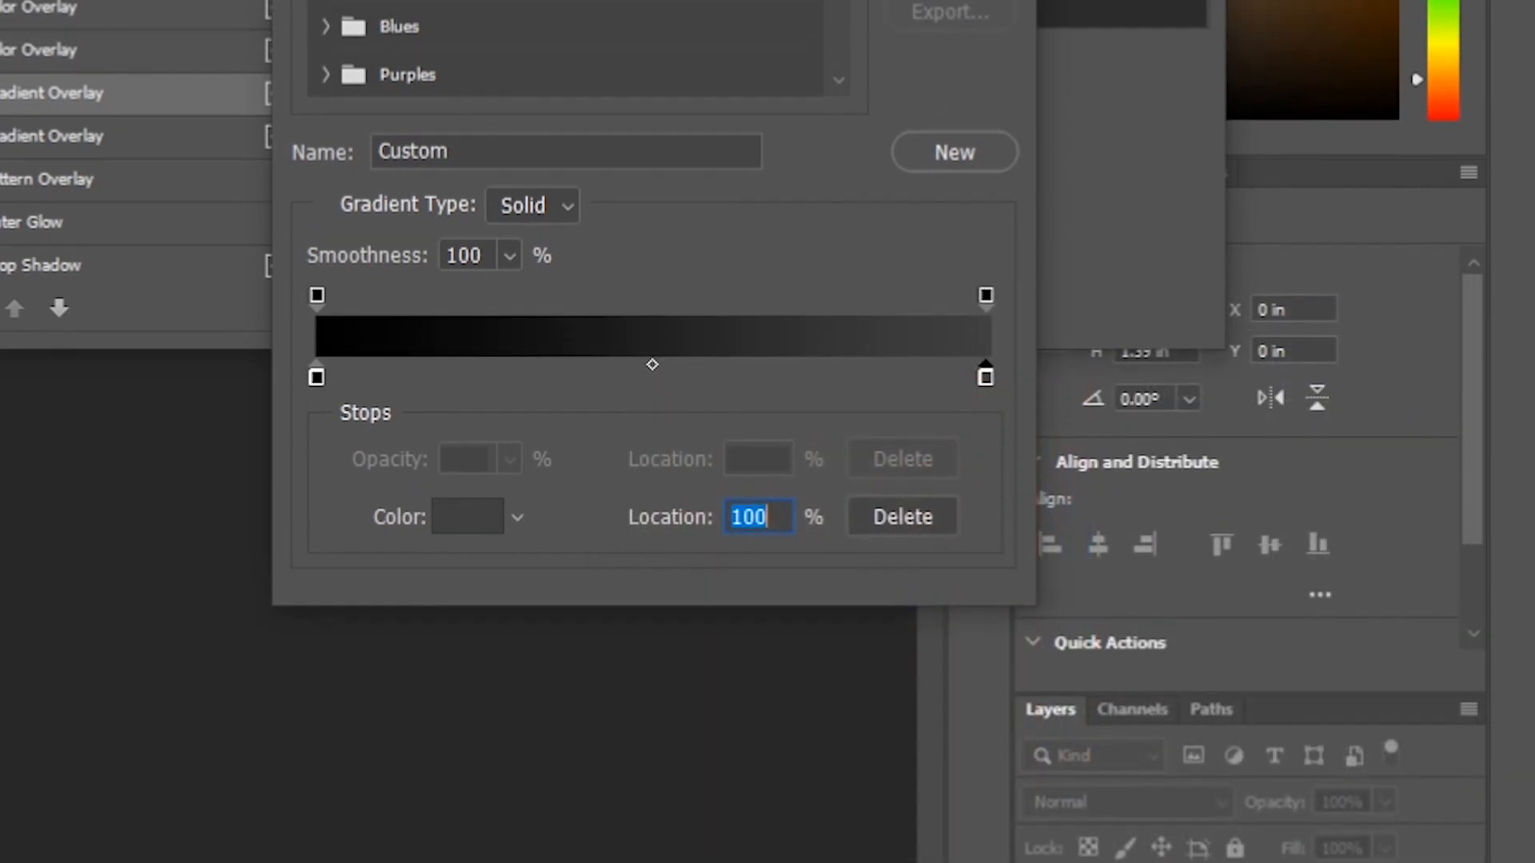
key(Return)
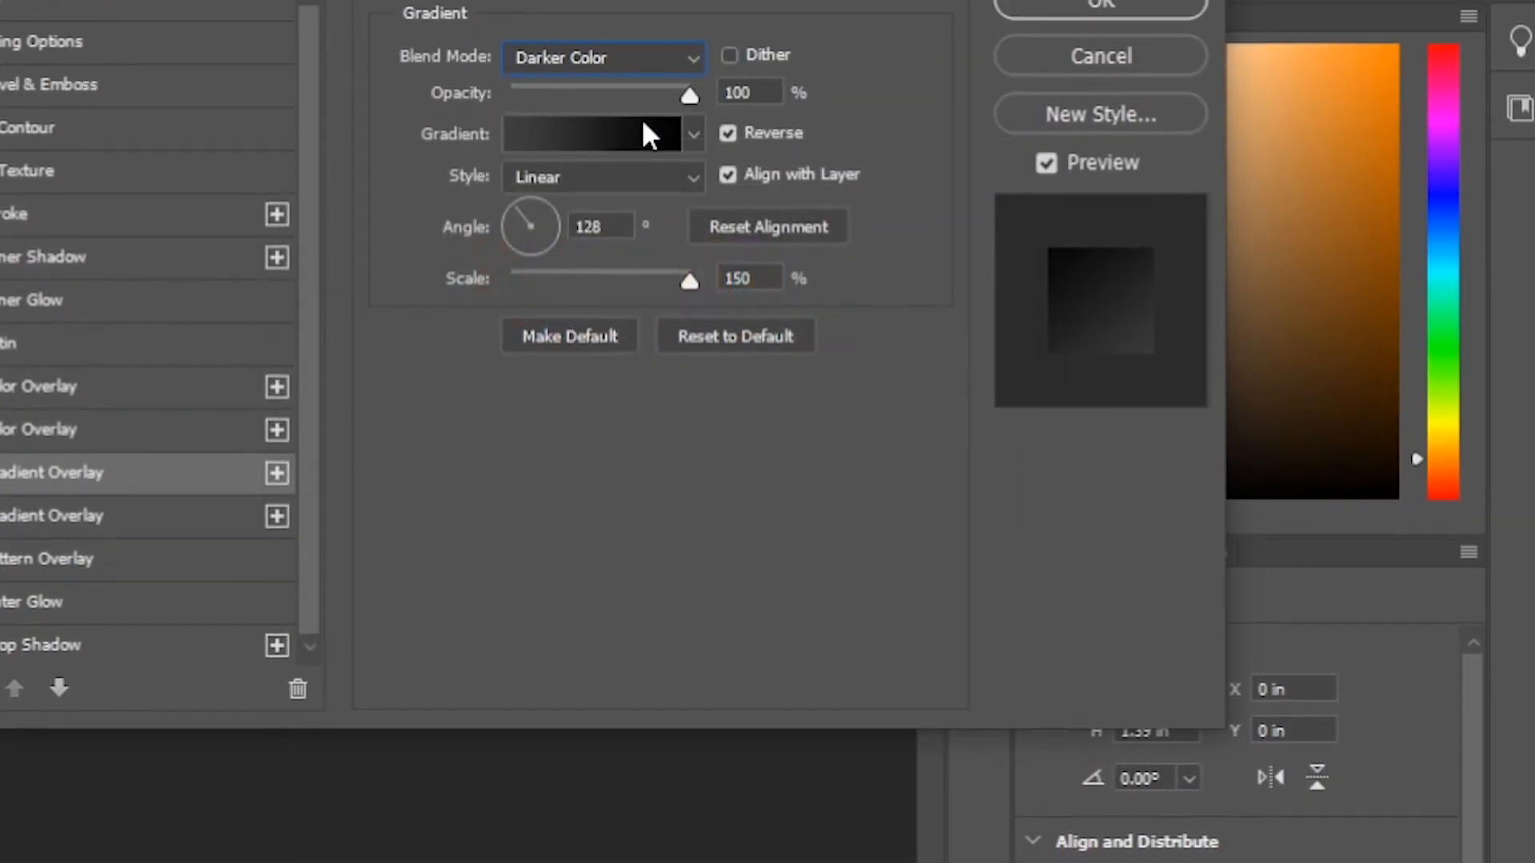
Set the second overlay's opacity to 50% and apply the layer style.
drag(694, 228, 602, 233)
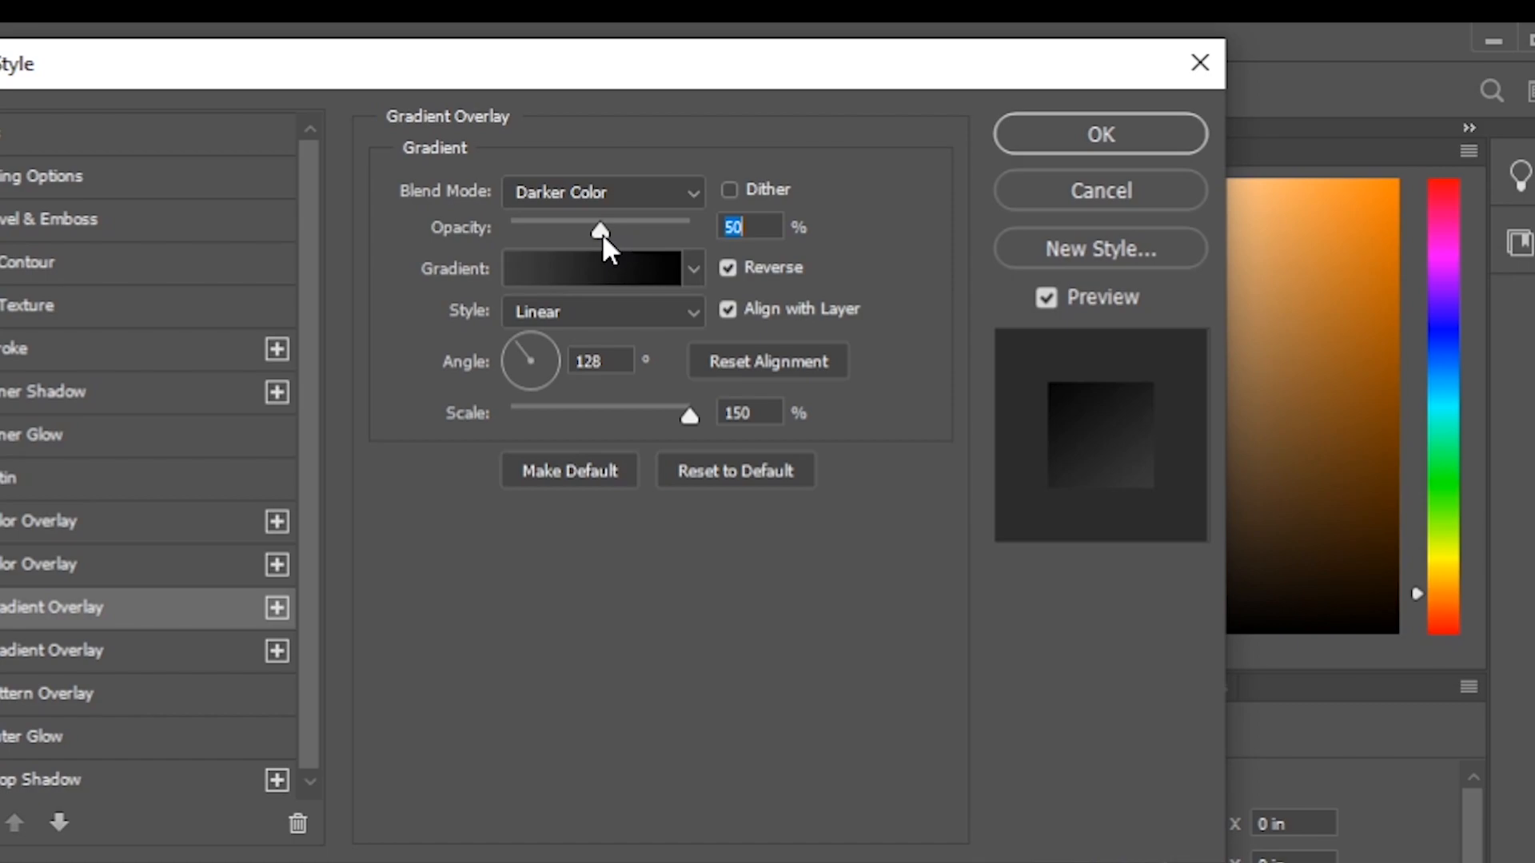
click(1066, 141)
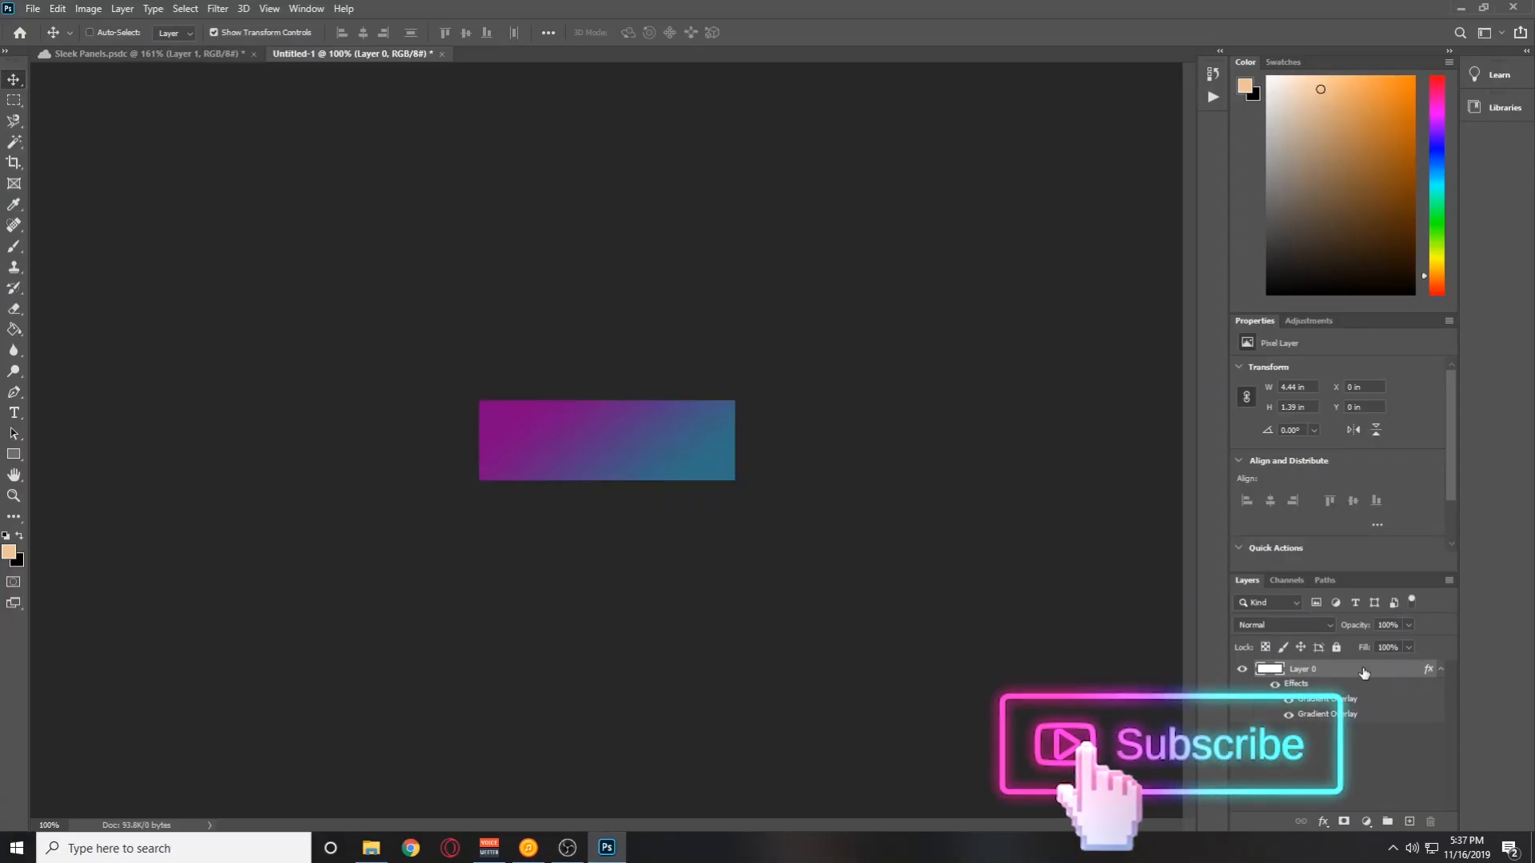
Reopen the layer style and set the darker gradient overlay's opacity to 70%.
double_click(1363, 672)
click(793, 283)
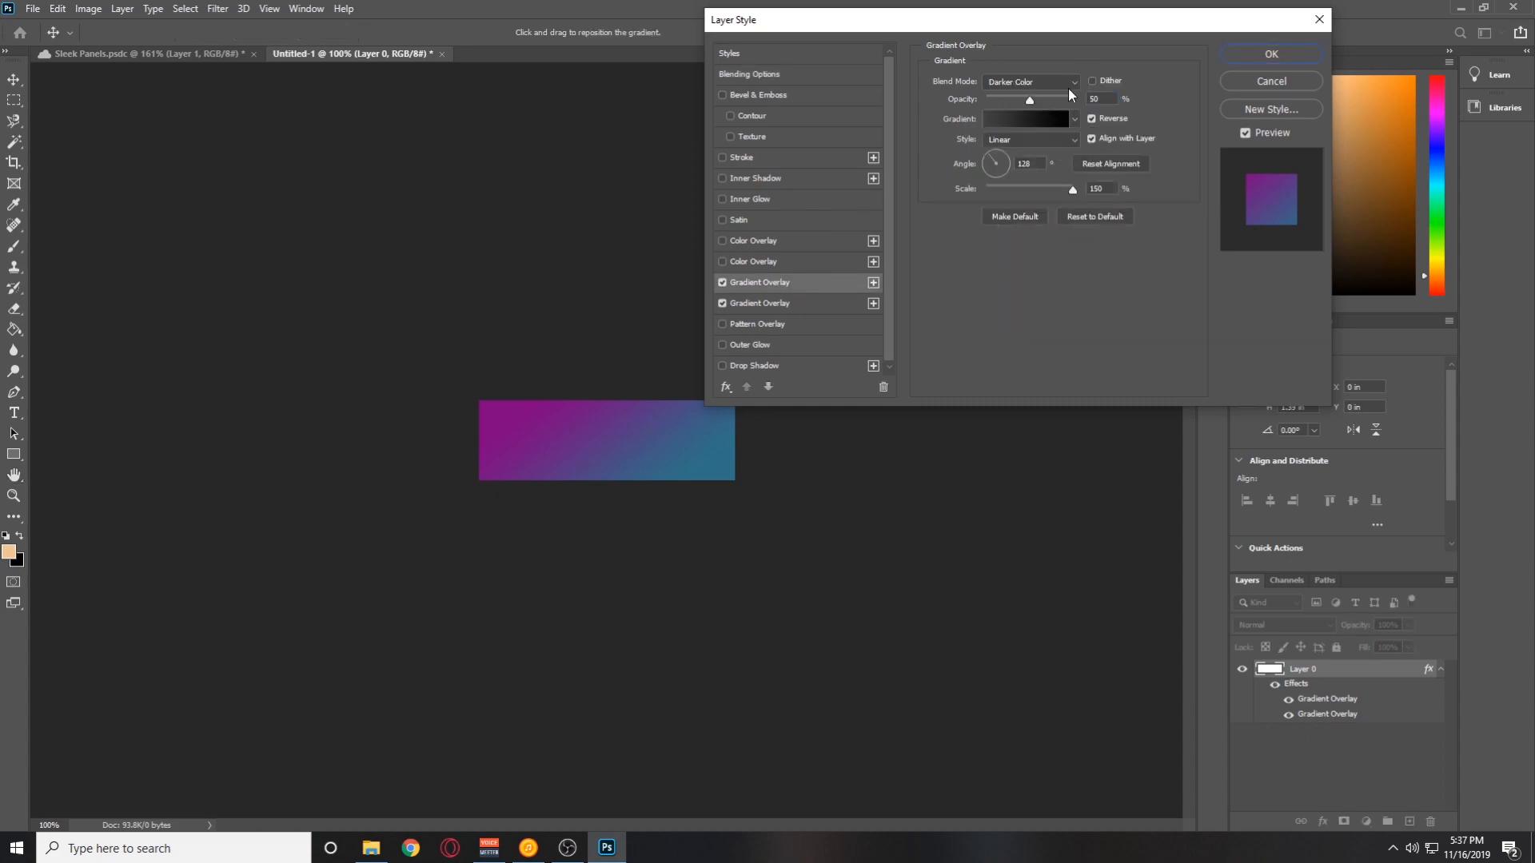
drag(1033, 98, 1047, 98)
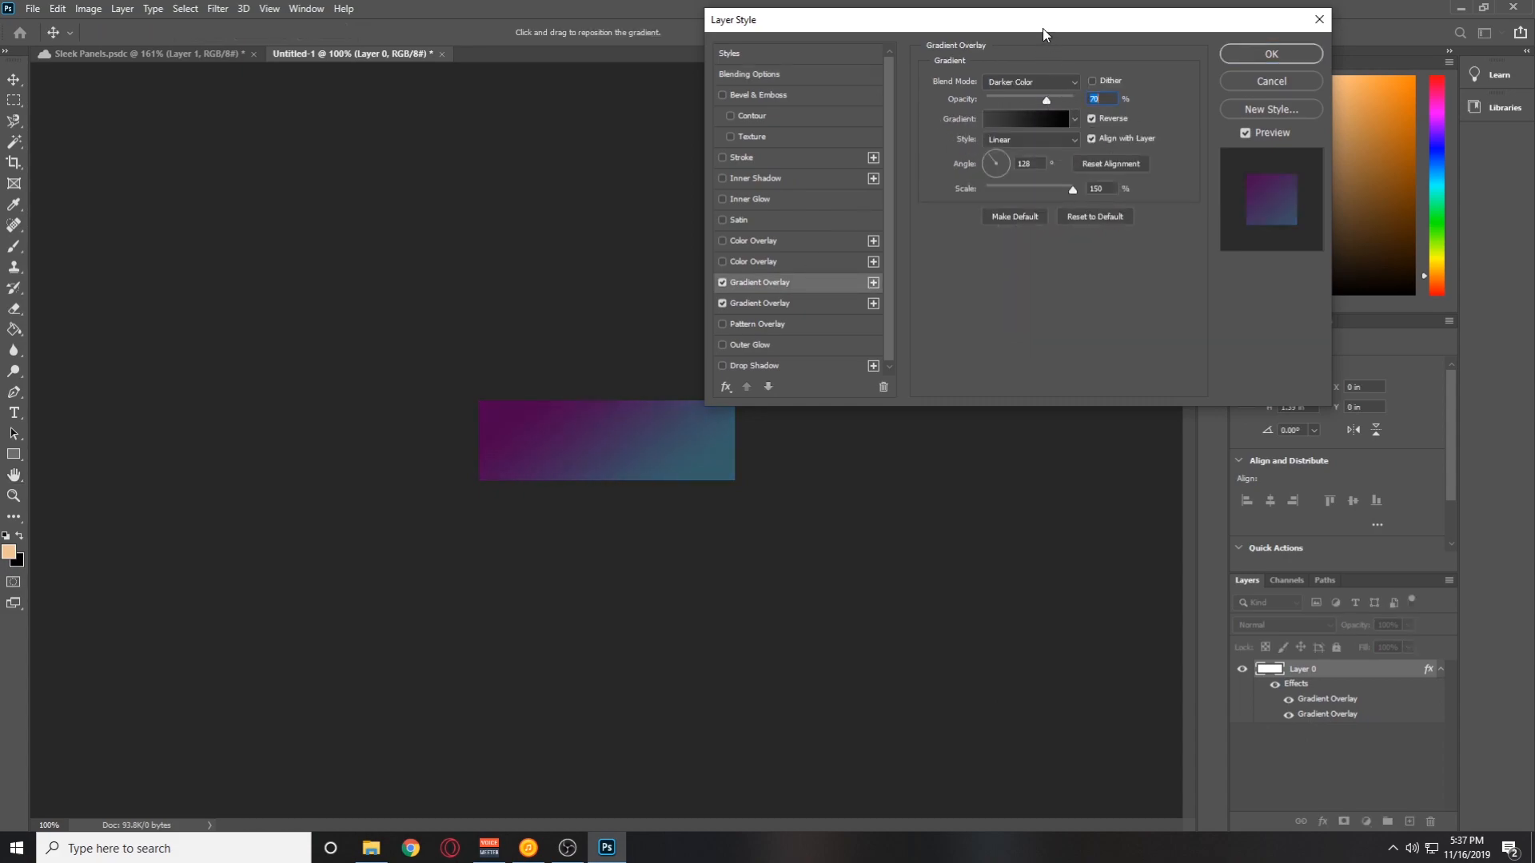
drag(1043, 29, 1116, 30)
click(1342, 56)
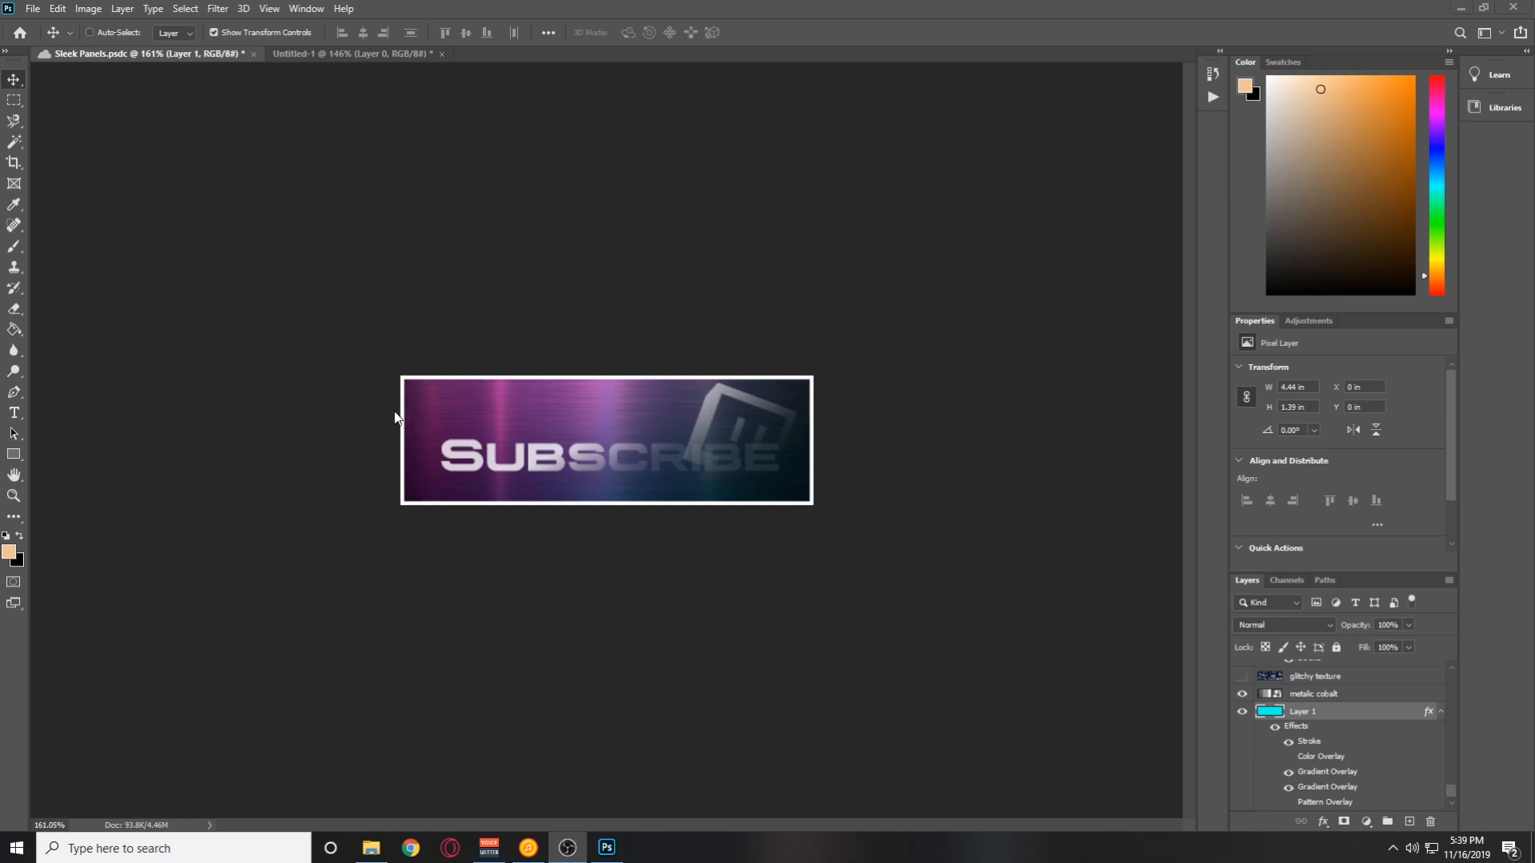
Add a 3 px white Stroke positioned Inside to the banner layer.
click(296, 56)
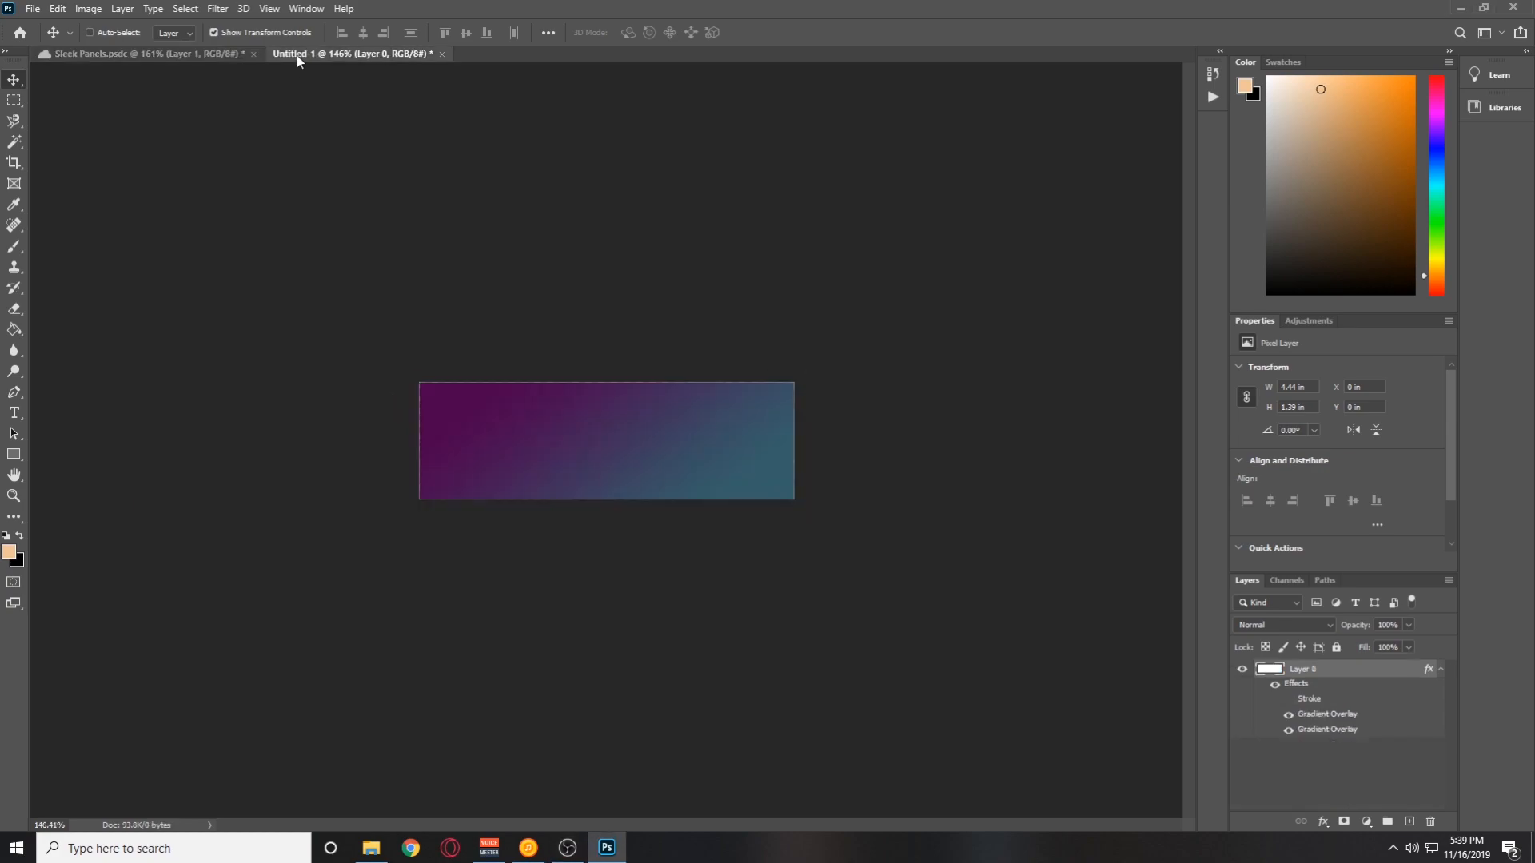
double_click(1353, 677)
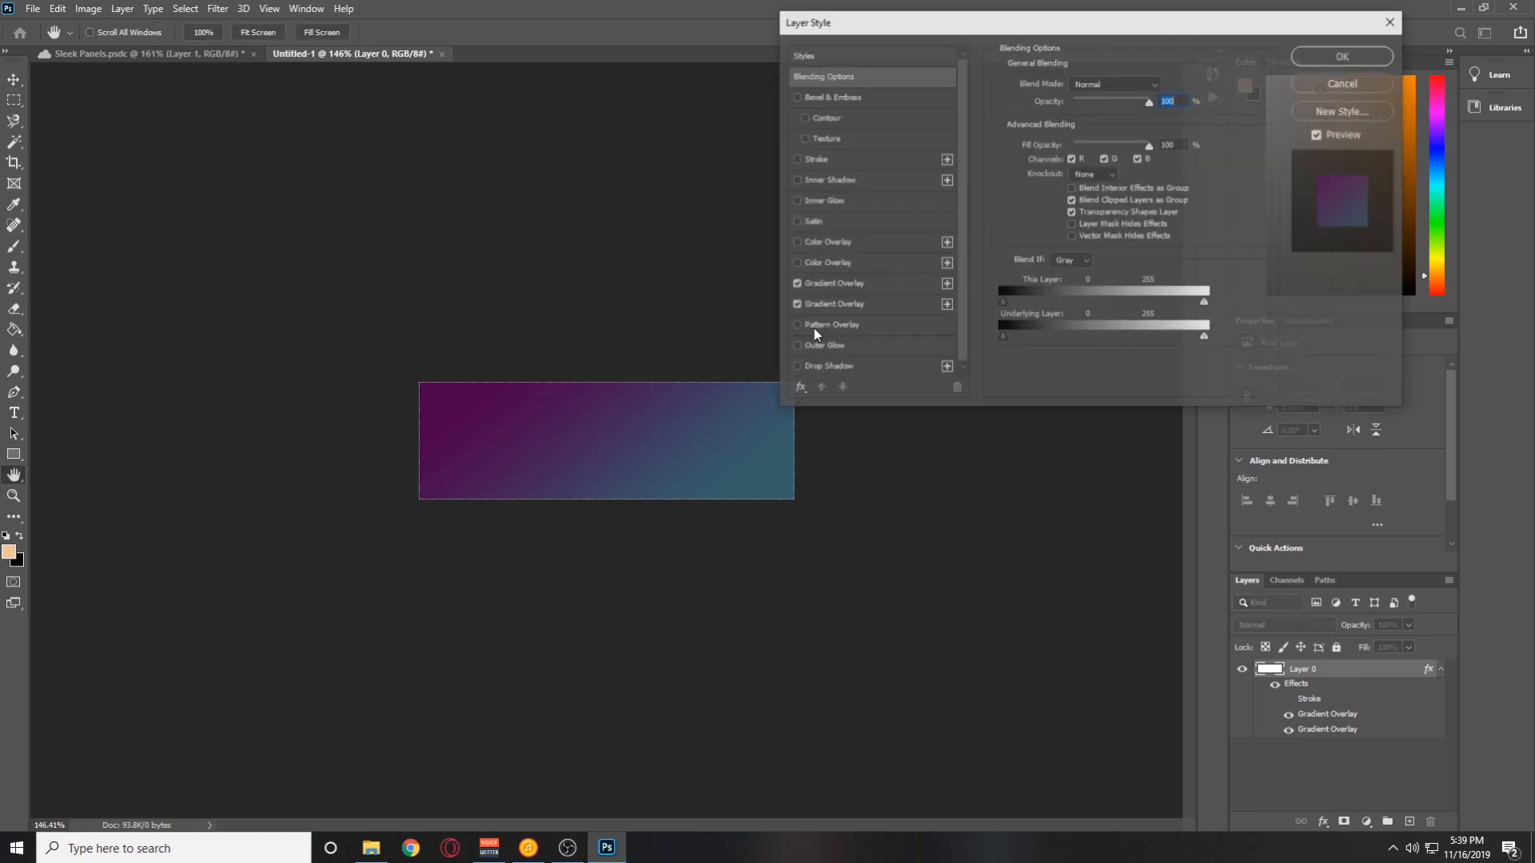
click(794, 159)
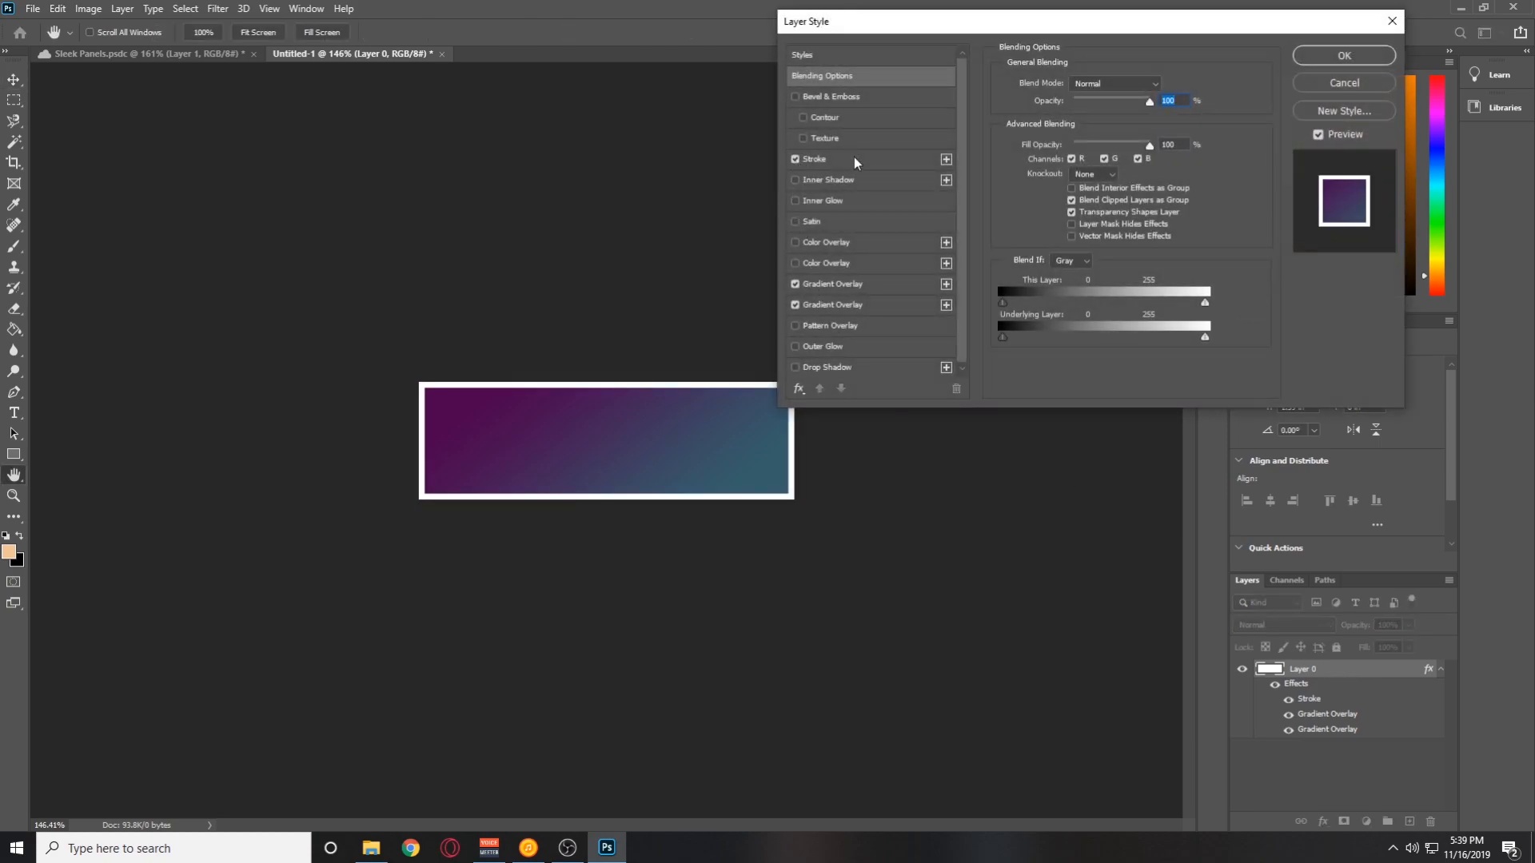
click(853, 157)
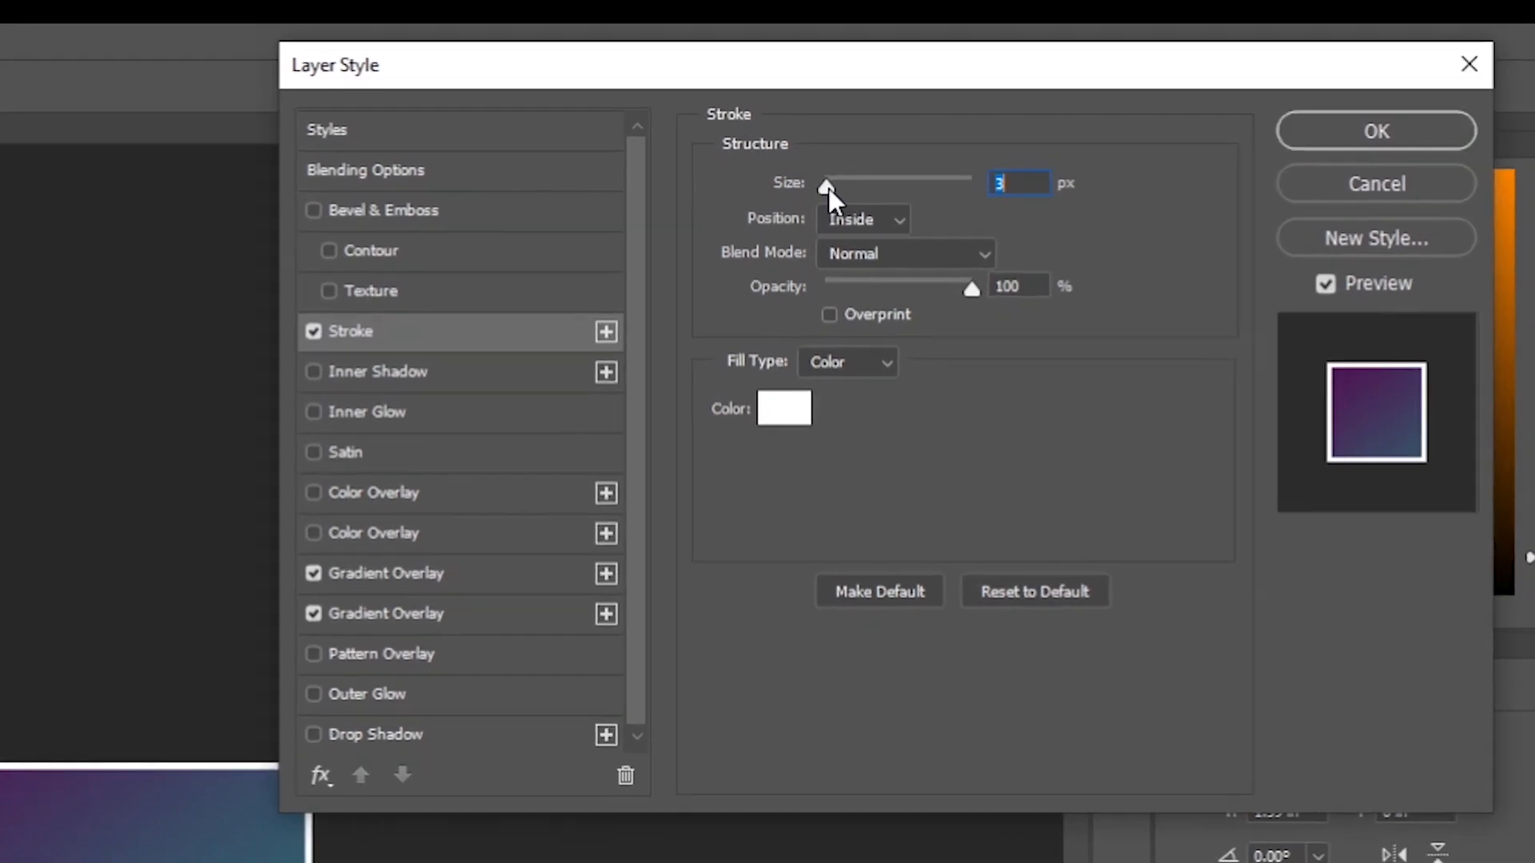
click(975, 162)
click(860, 275)
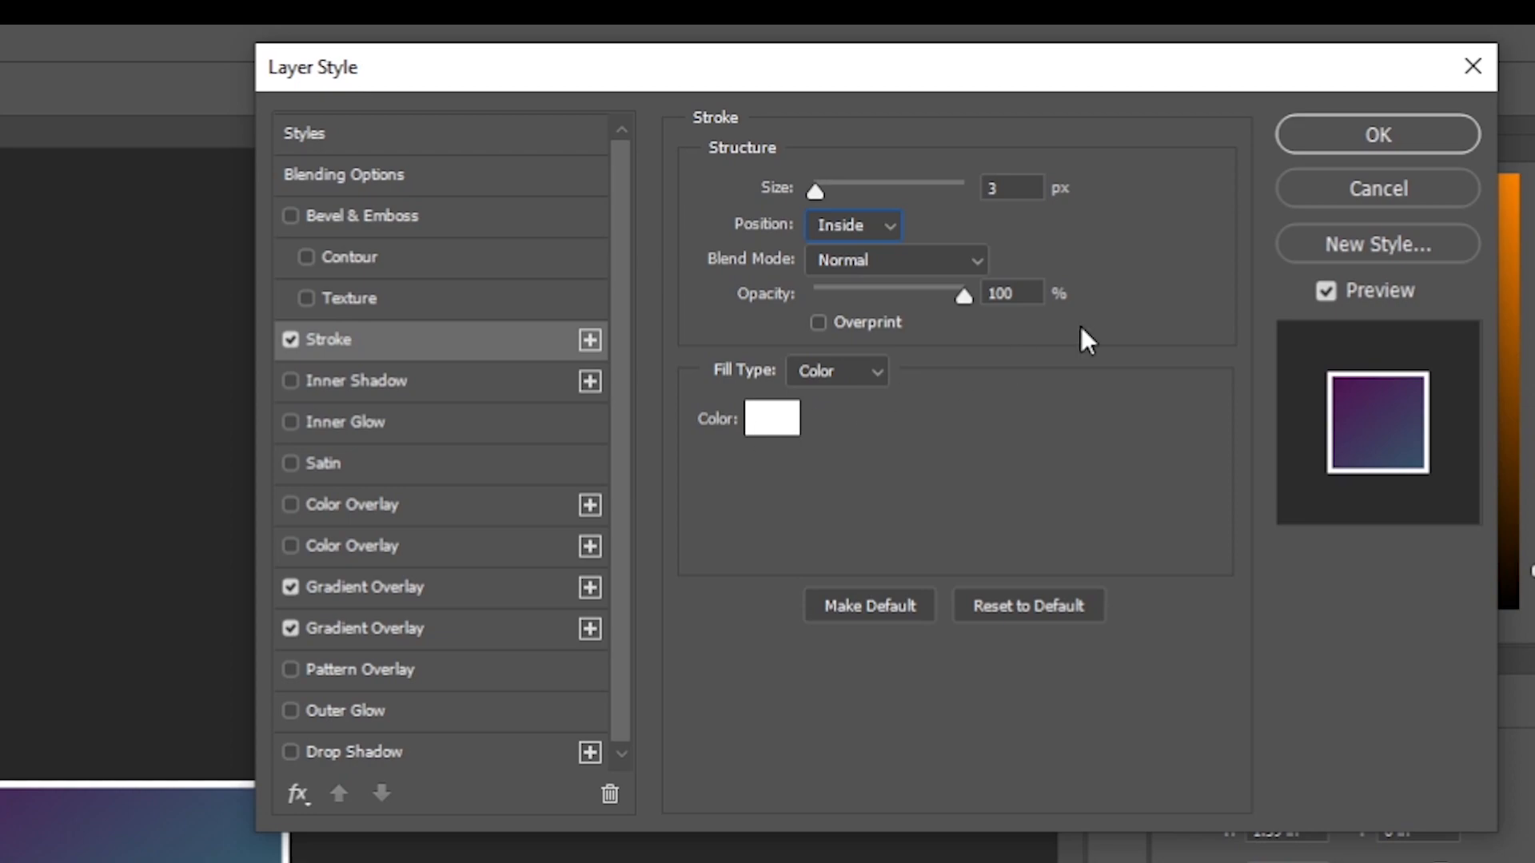
click(1349, 137)
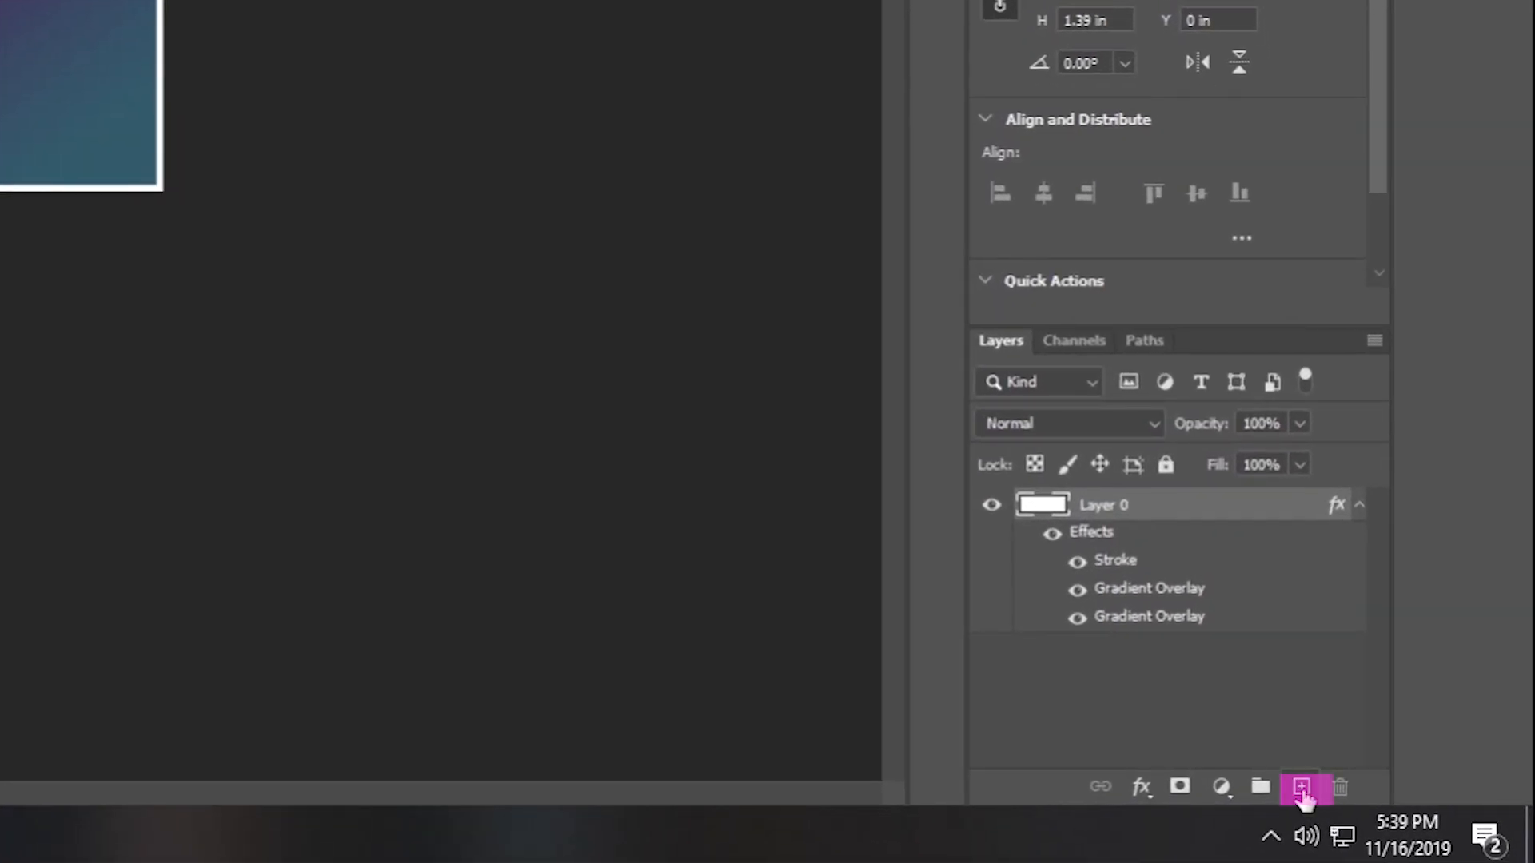
Create a new layer, place the twitchLogo image on the banner's right side and rotate it slightly.
click(1302, 788)
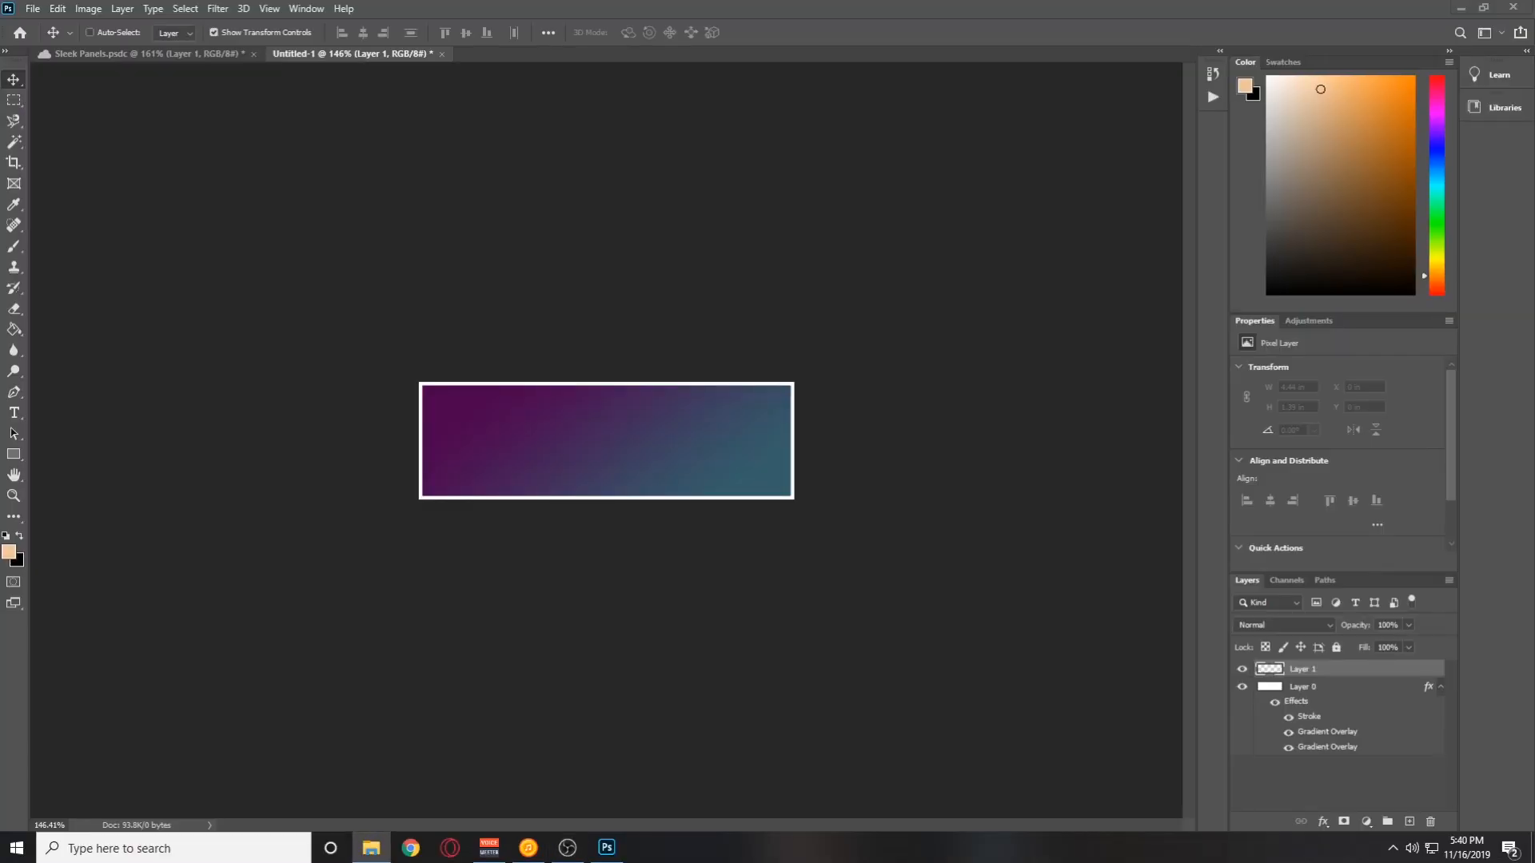
drag(232, 508, 515, 483)
drag(623, 435, 730, 436)
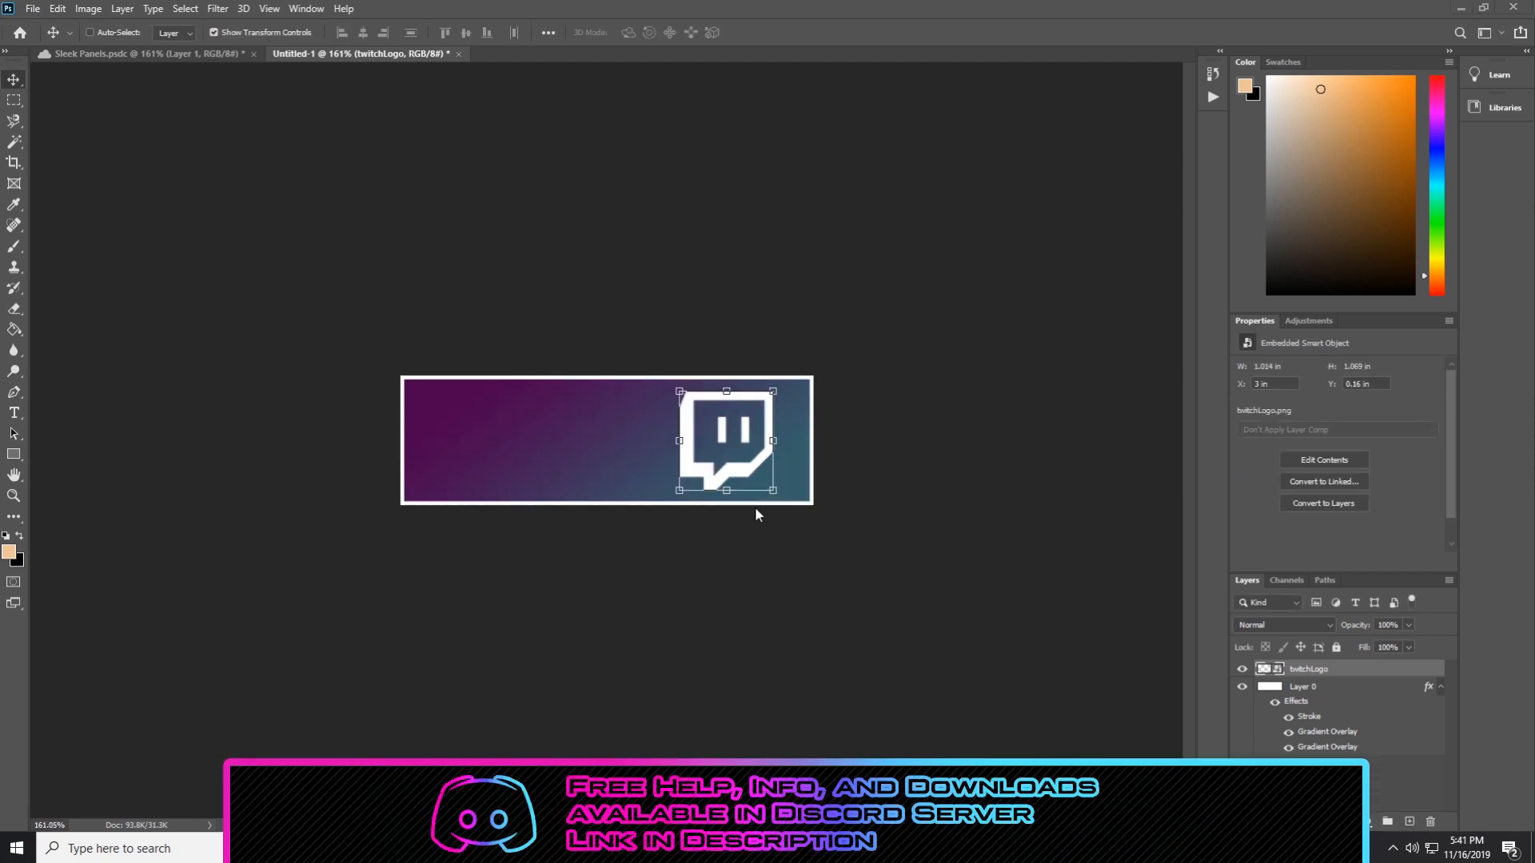
scroll(754, 512, up, 5)
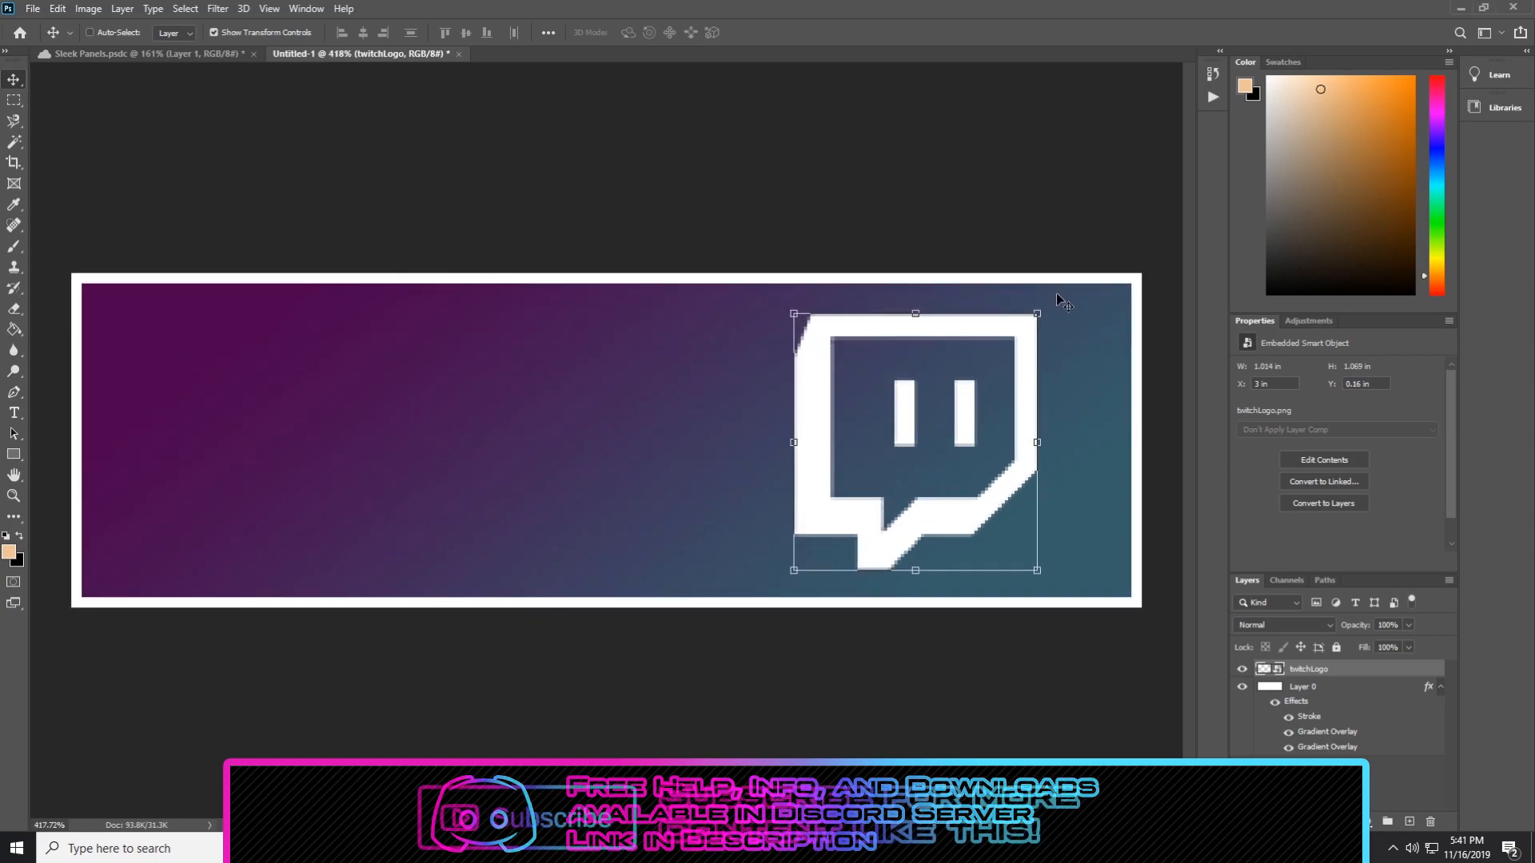
drag(1052, 302, 1151, 330)
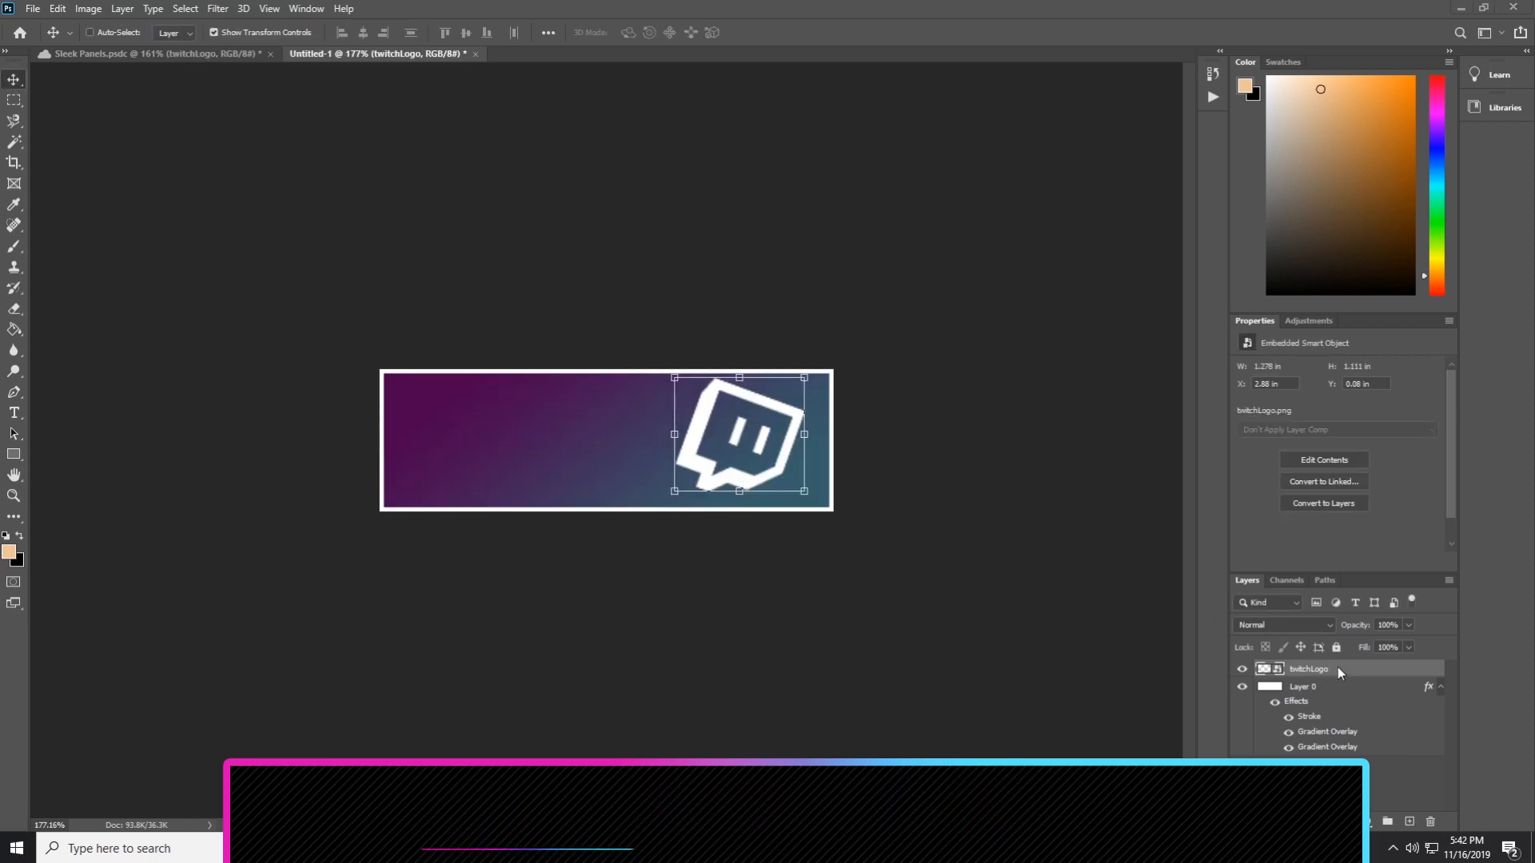
Enable a 10 px Inside Stroke on the Twitch logo layer with Lighten blend mode and a Gradient fill type.
key(h)
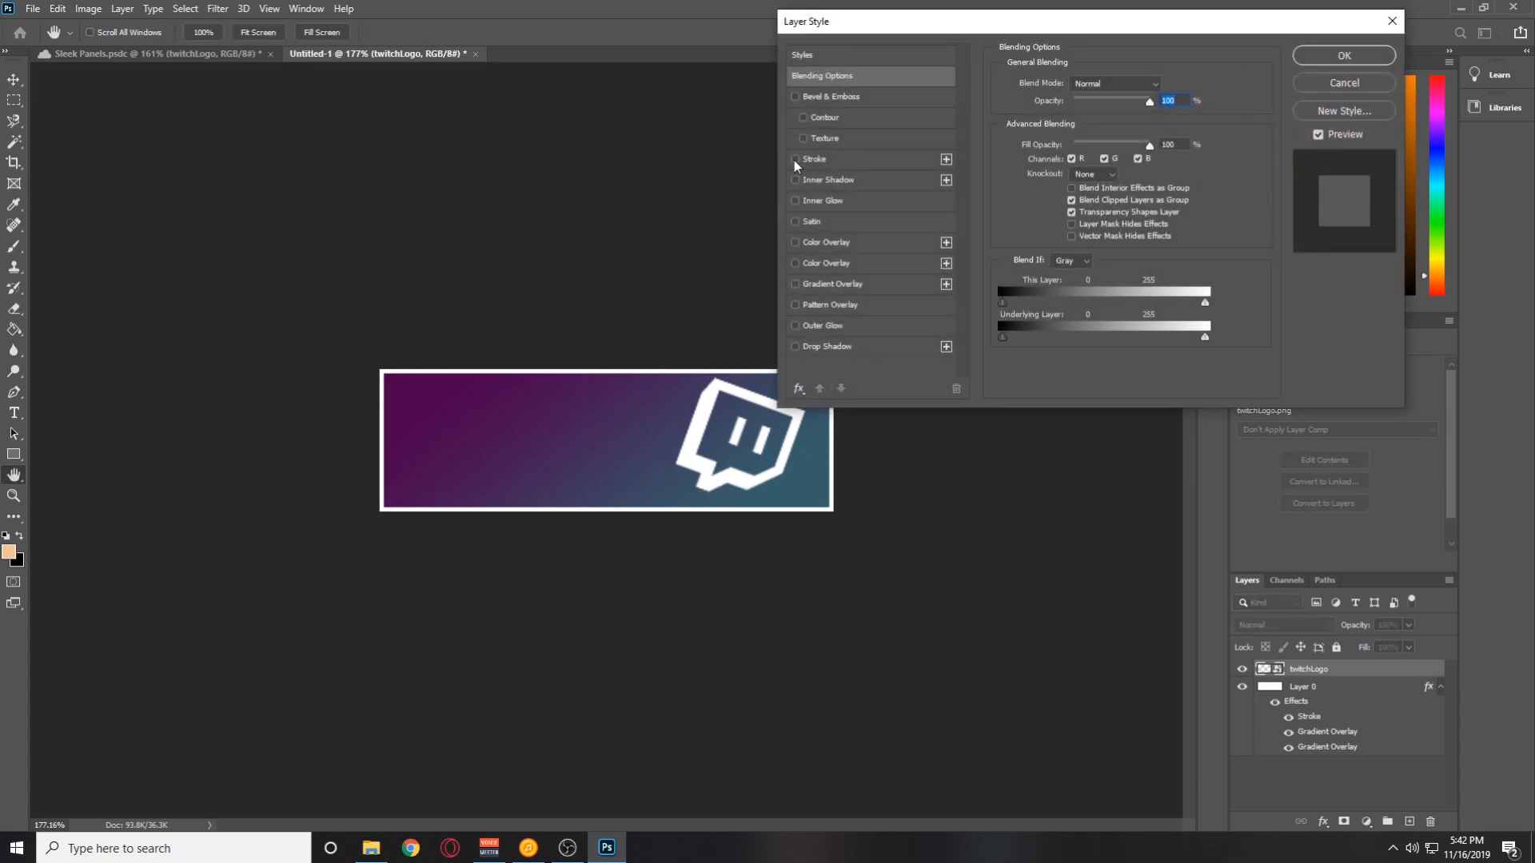
click(795, 159)
click(908, 160)
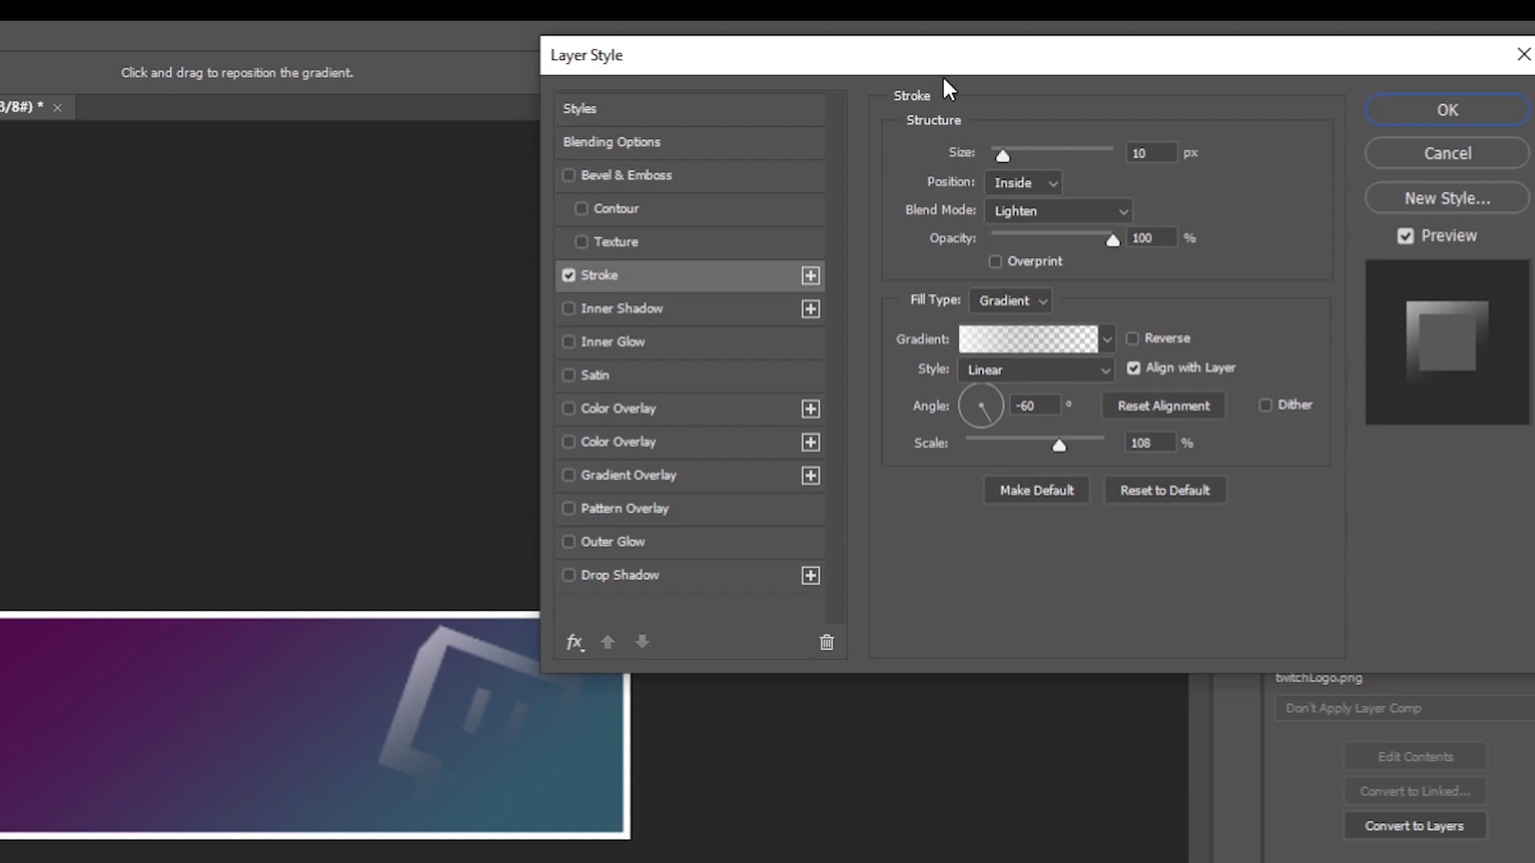
drag(911, 67, 1016, 154)
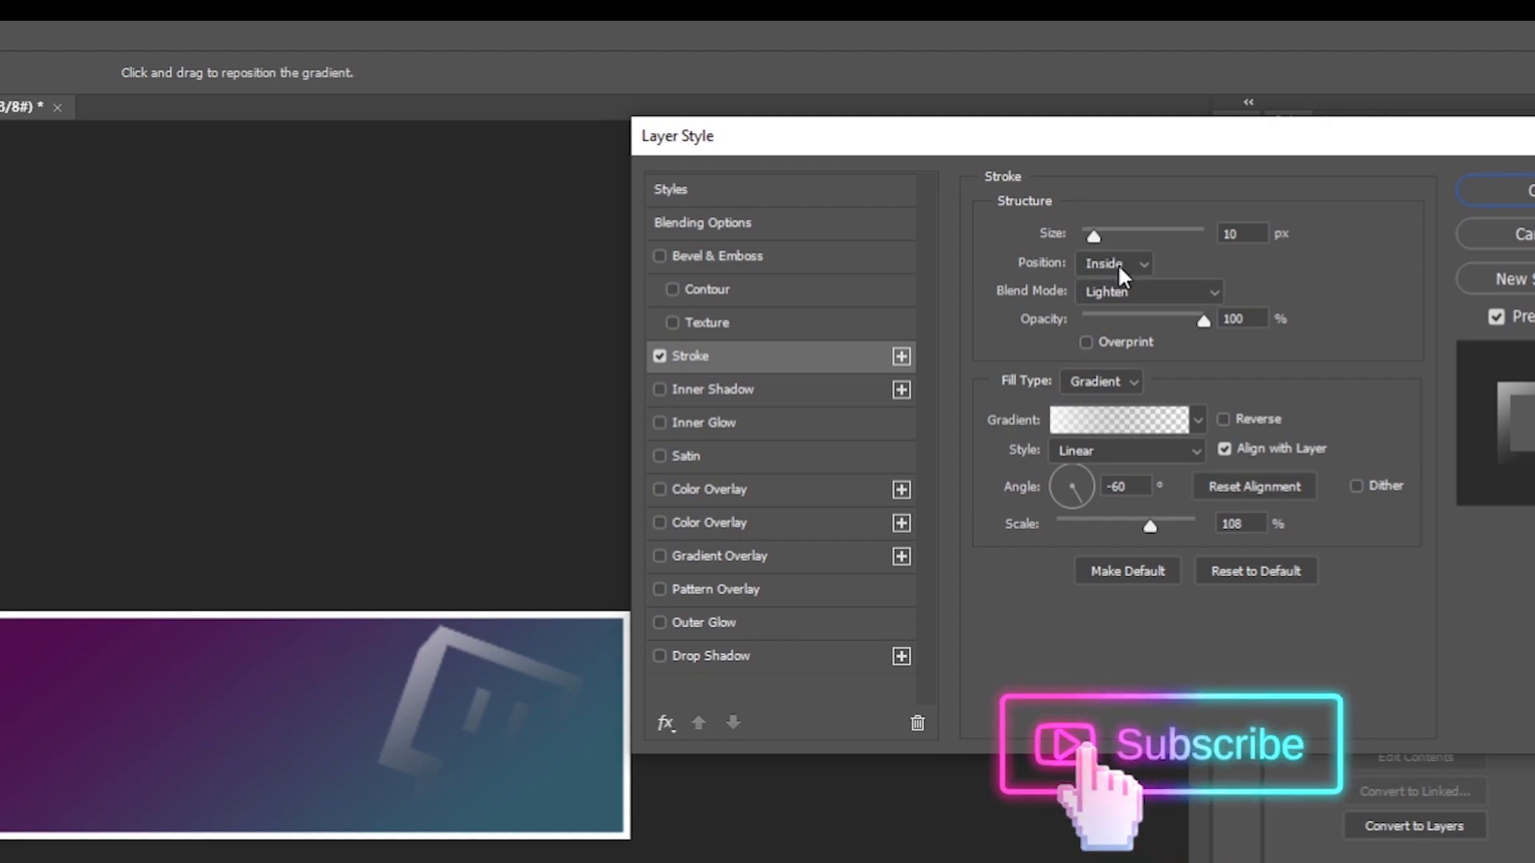
click(1180, 293)
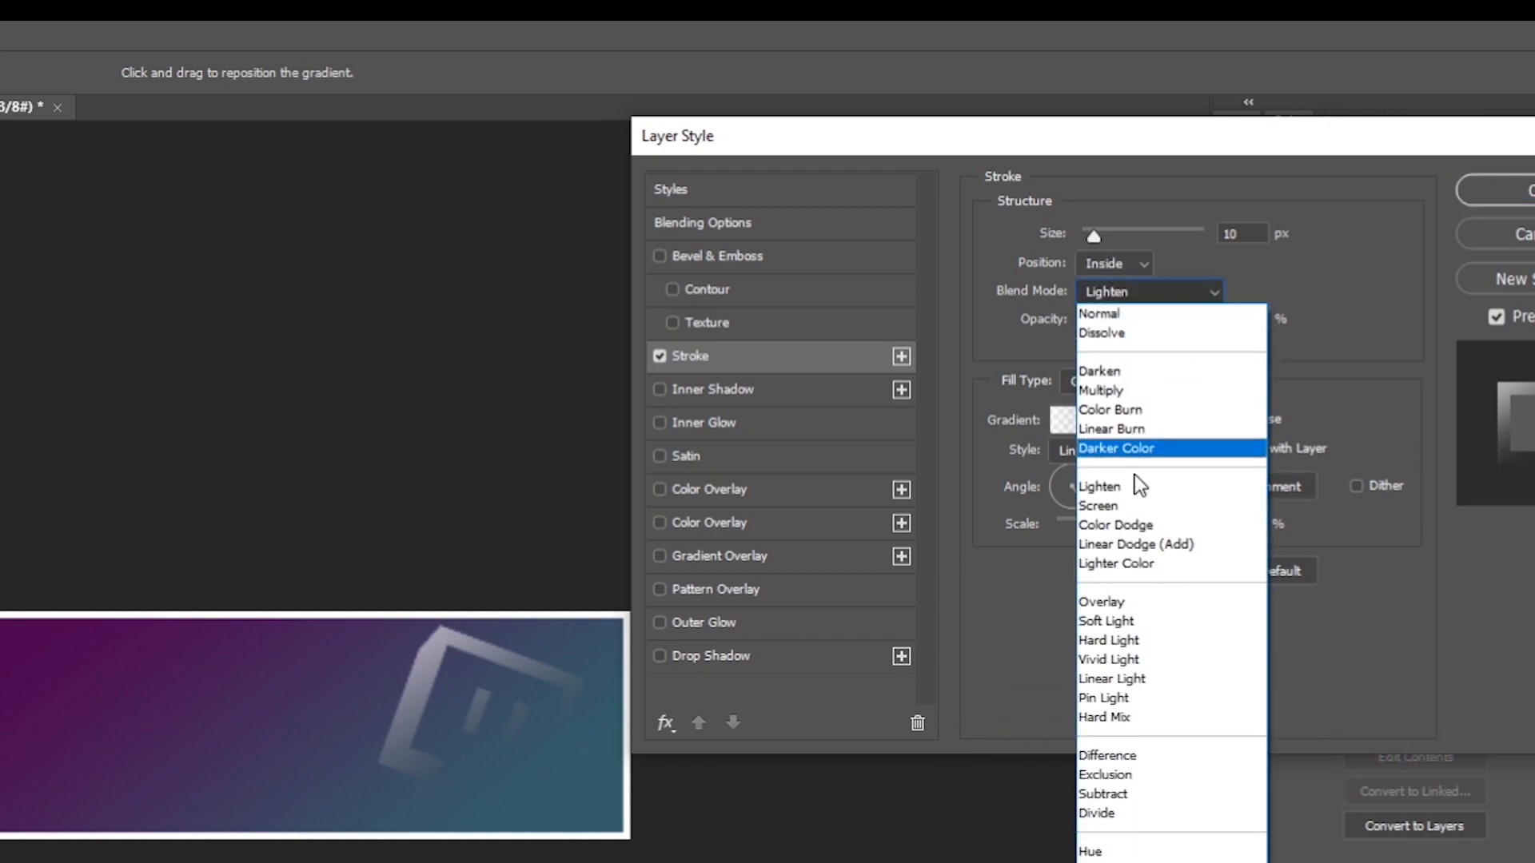
click(1140, 489)
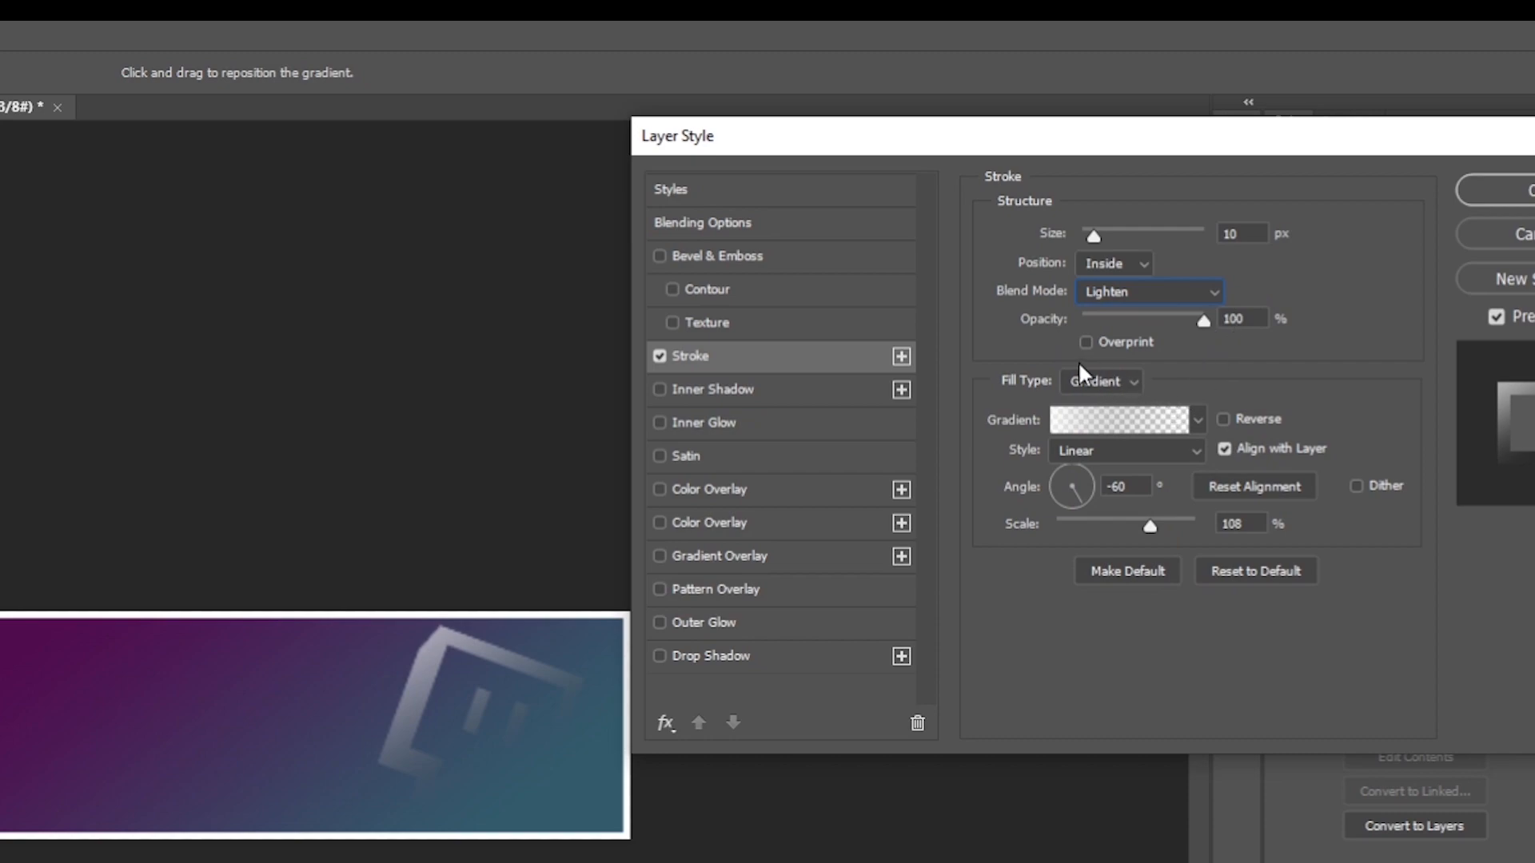
click(1133, 381)
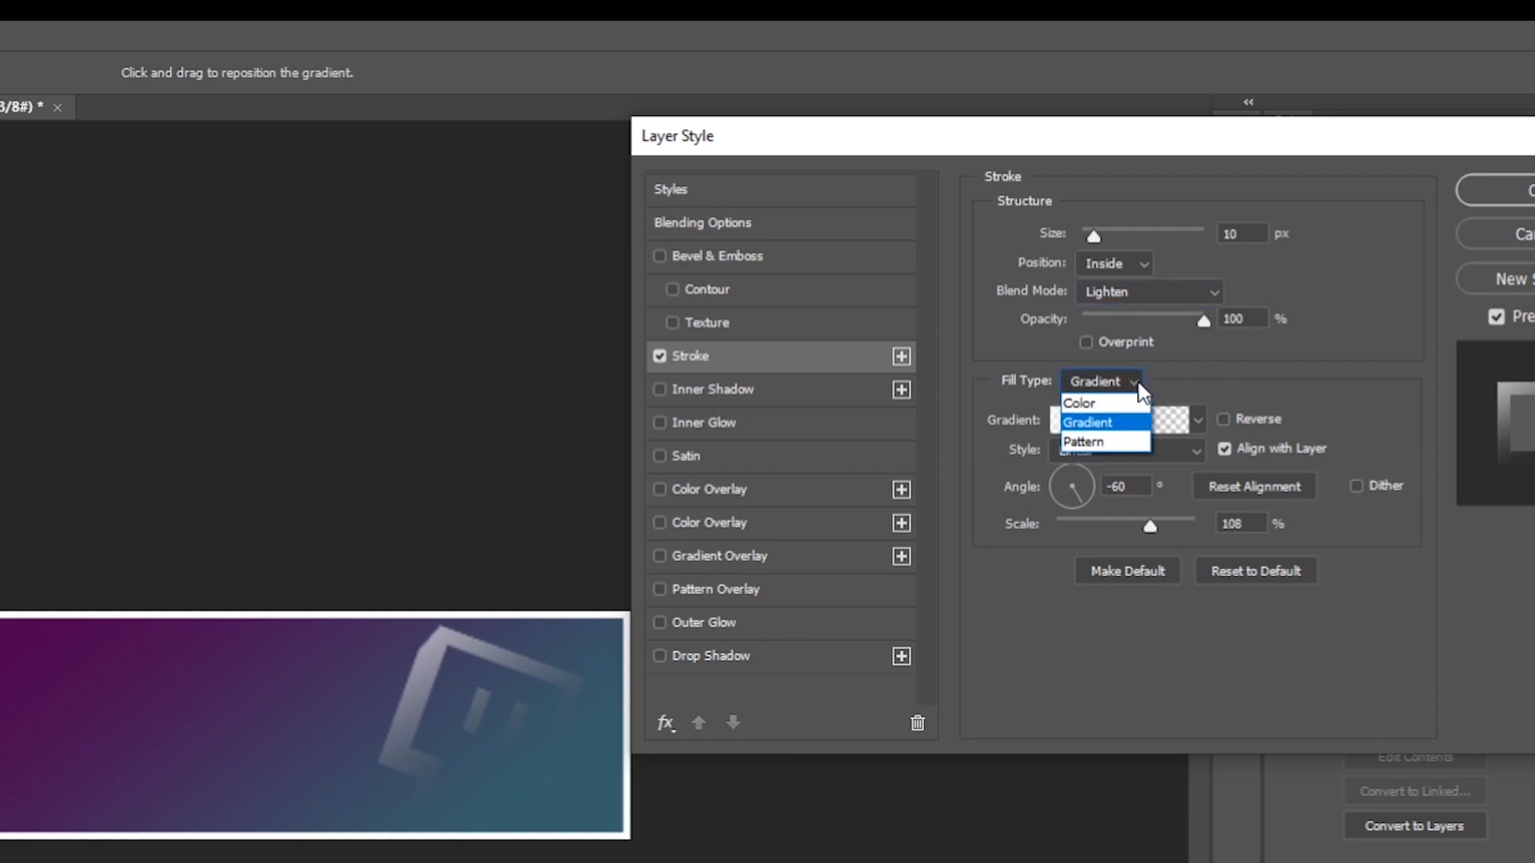
click(1120, 429)
click(1095, 425)
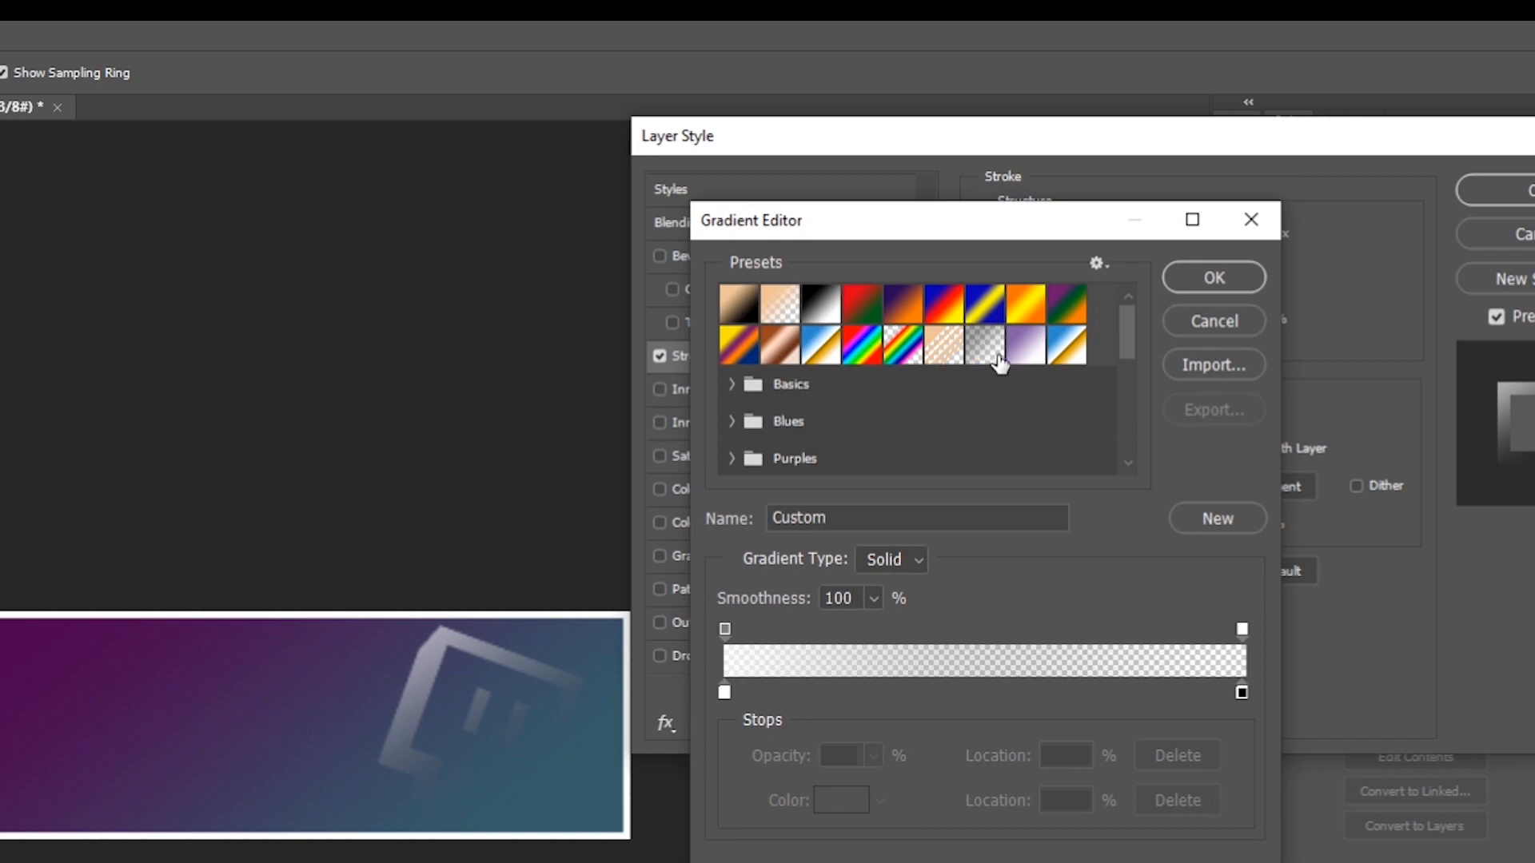
Set the stroke gradient to the Neutral Density preset with a white first color stop, then apply the layer style.
click(983, 349)
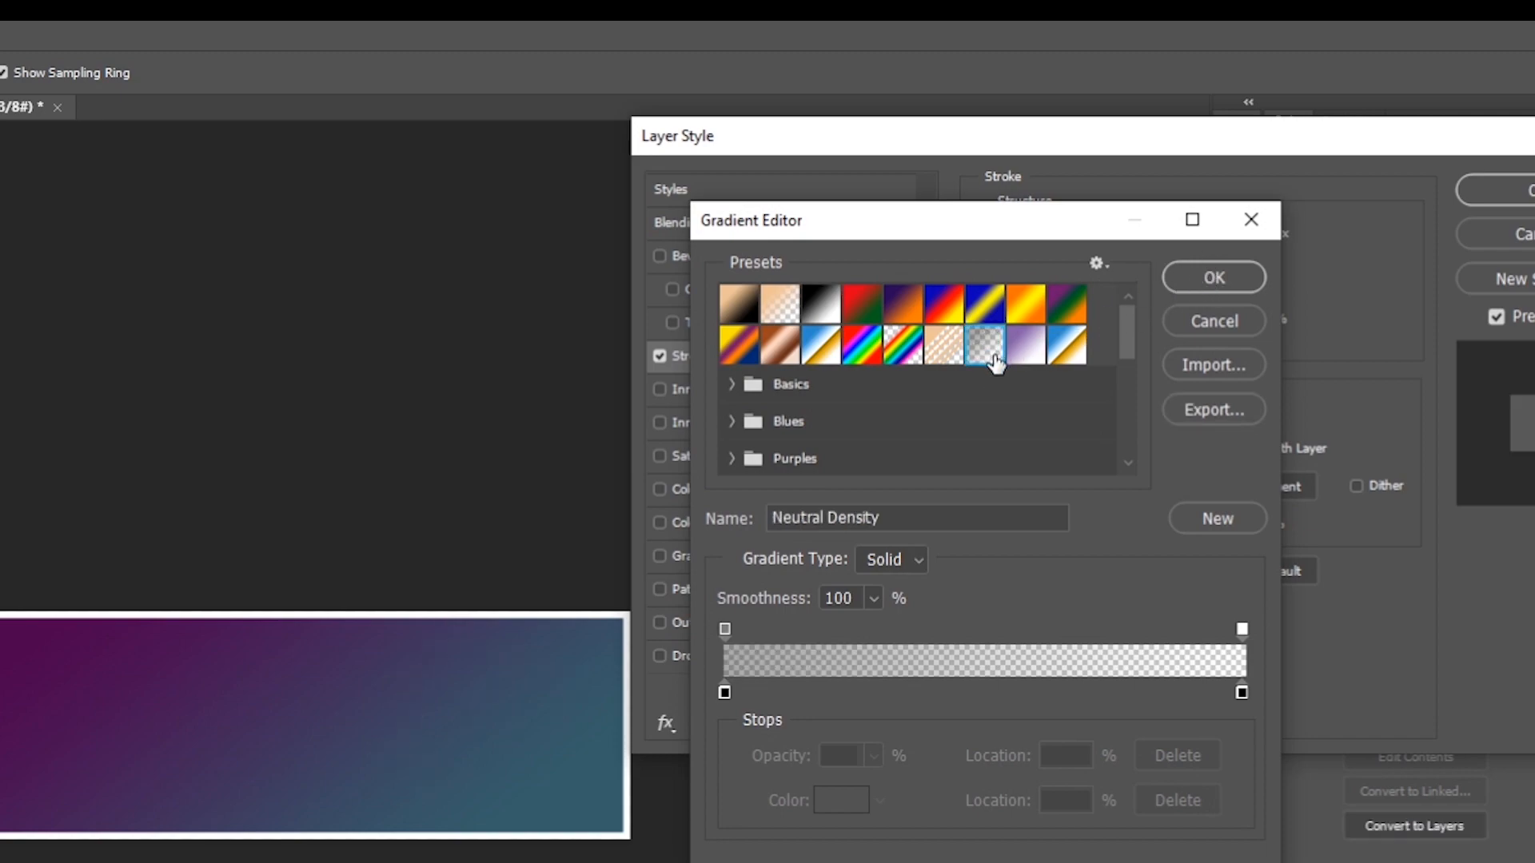
double_click(724, 693)
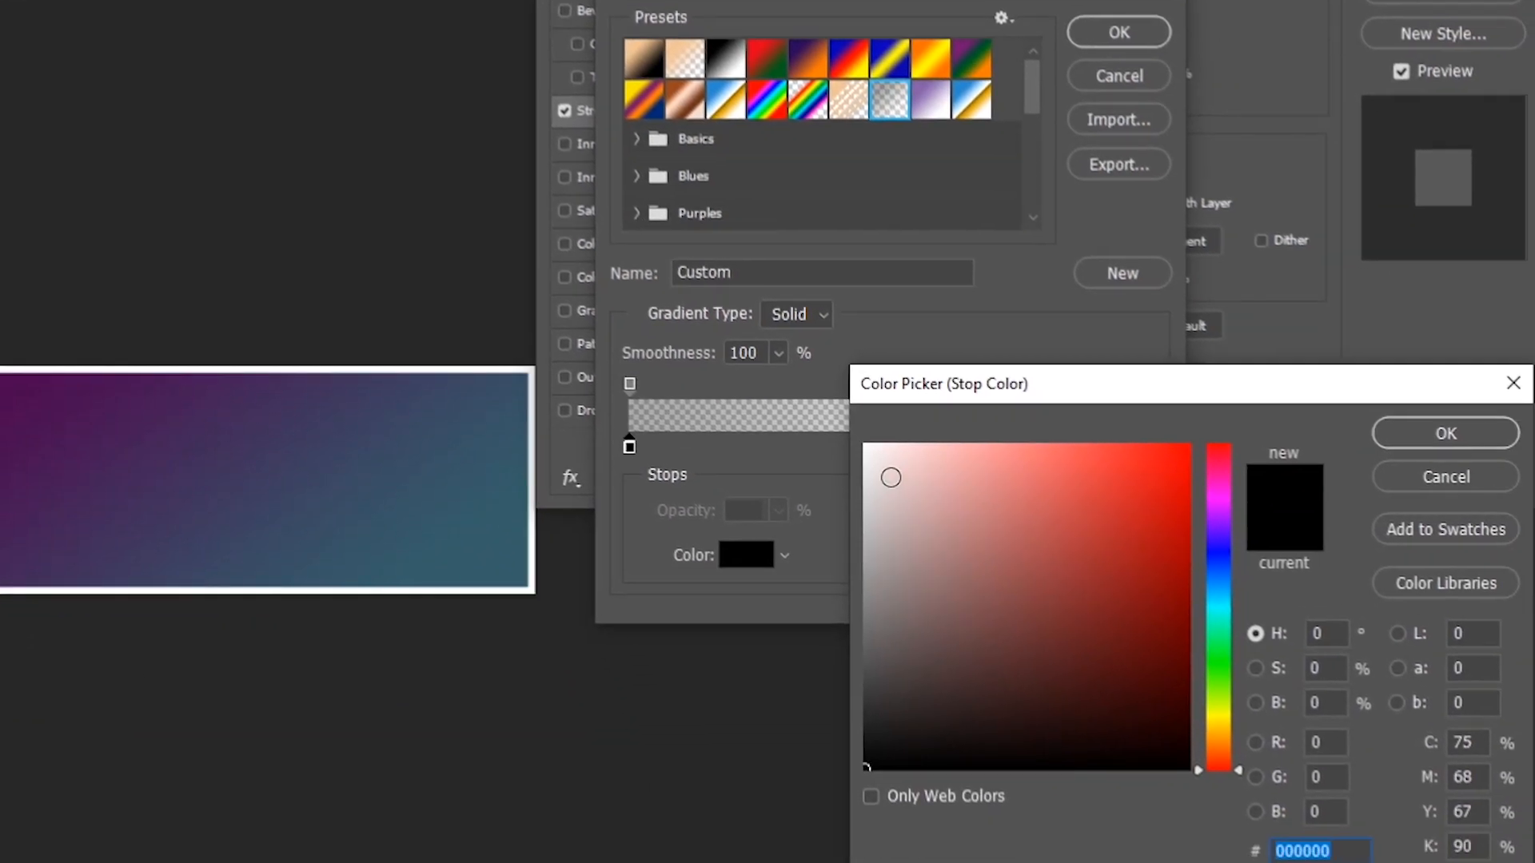
drag(890, 476, 863, 443)
click(1446, 433)
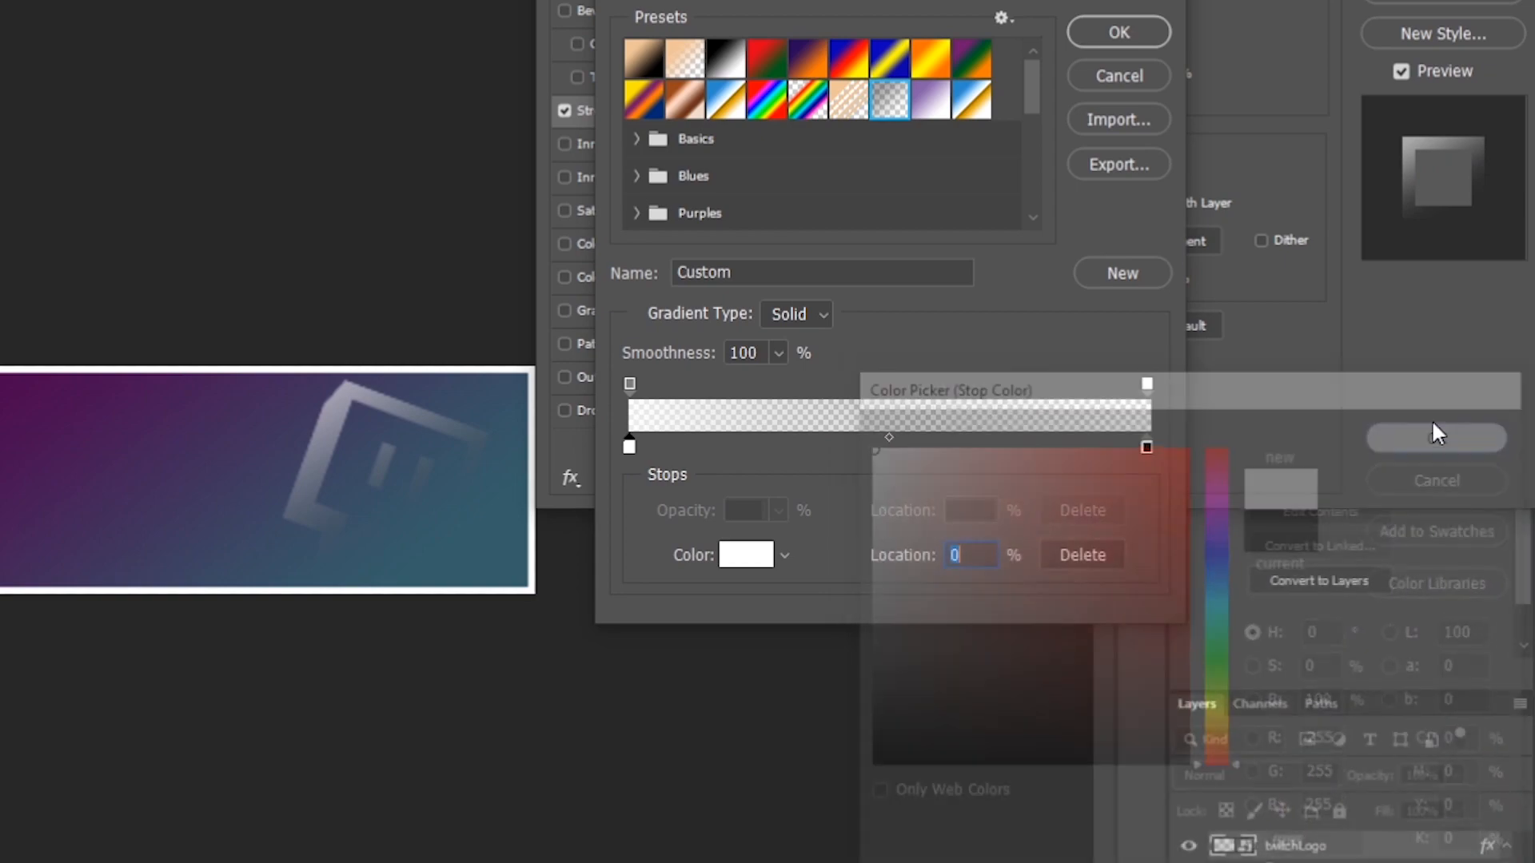
click(1145, 40)
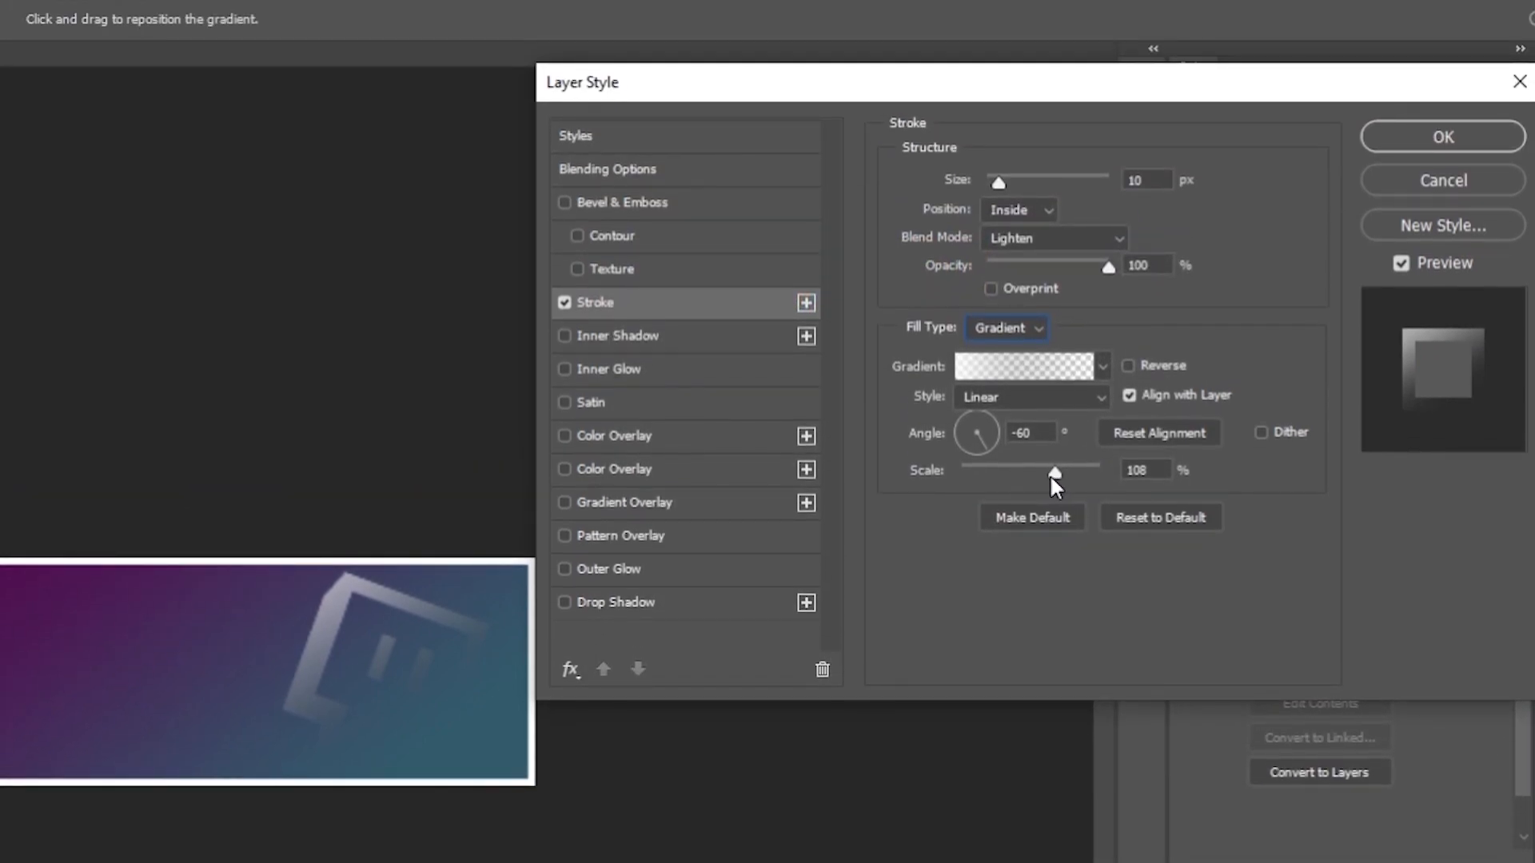
click(1139, 472)
click(1019, 401)
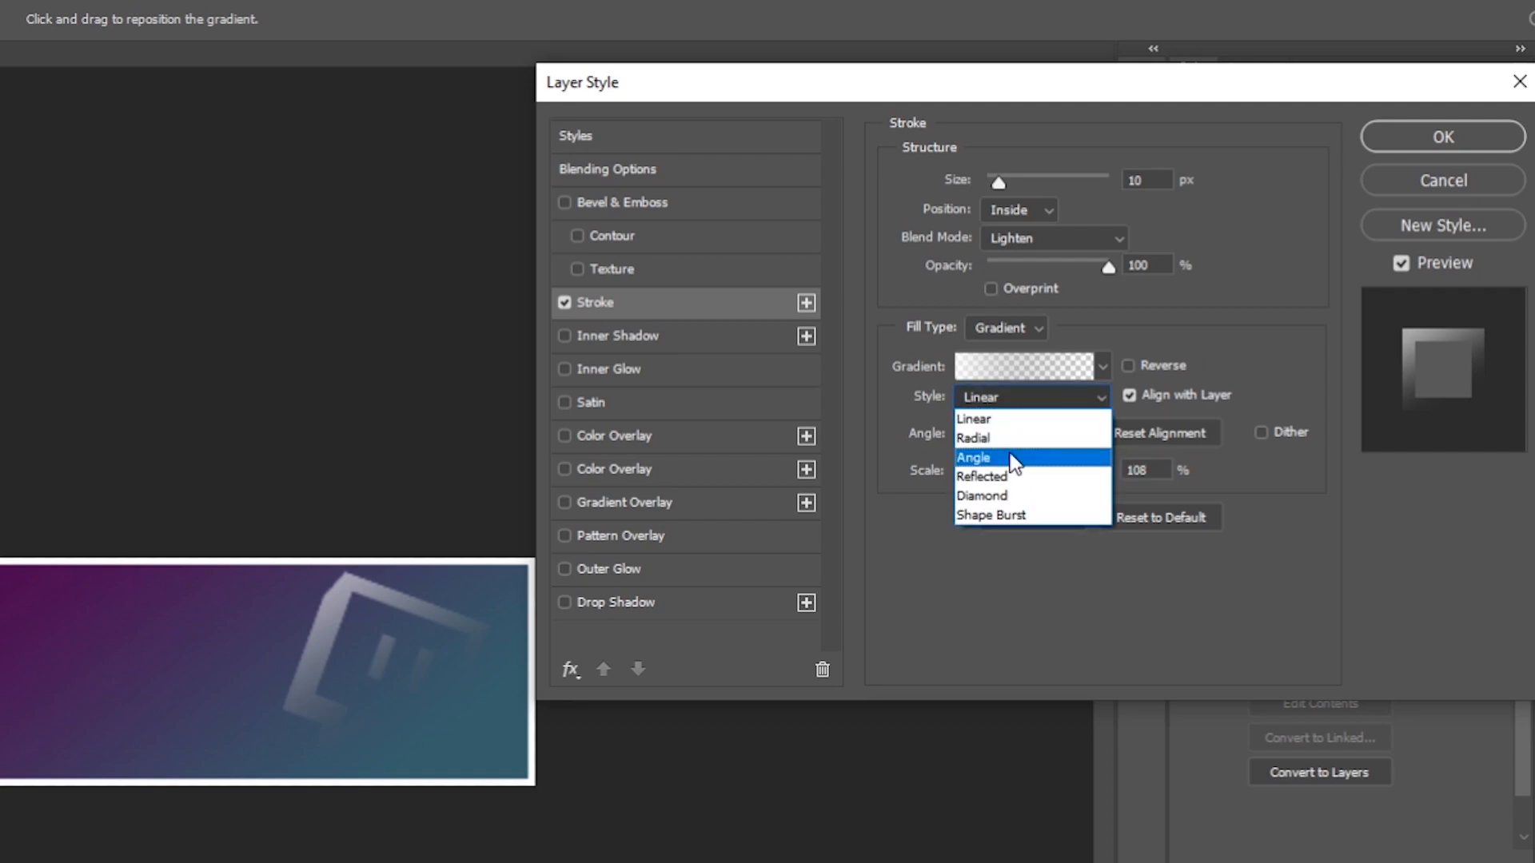
click(980, 419)
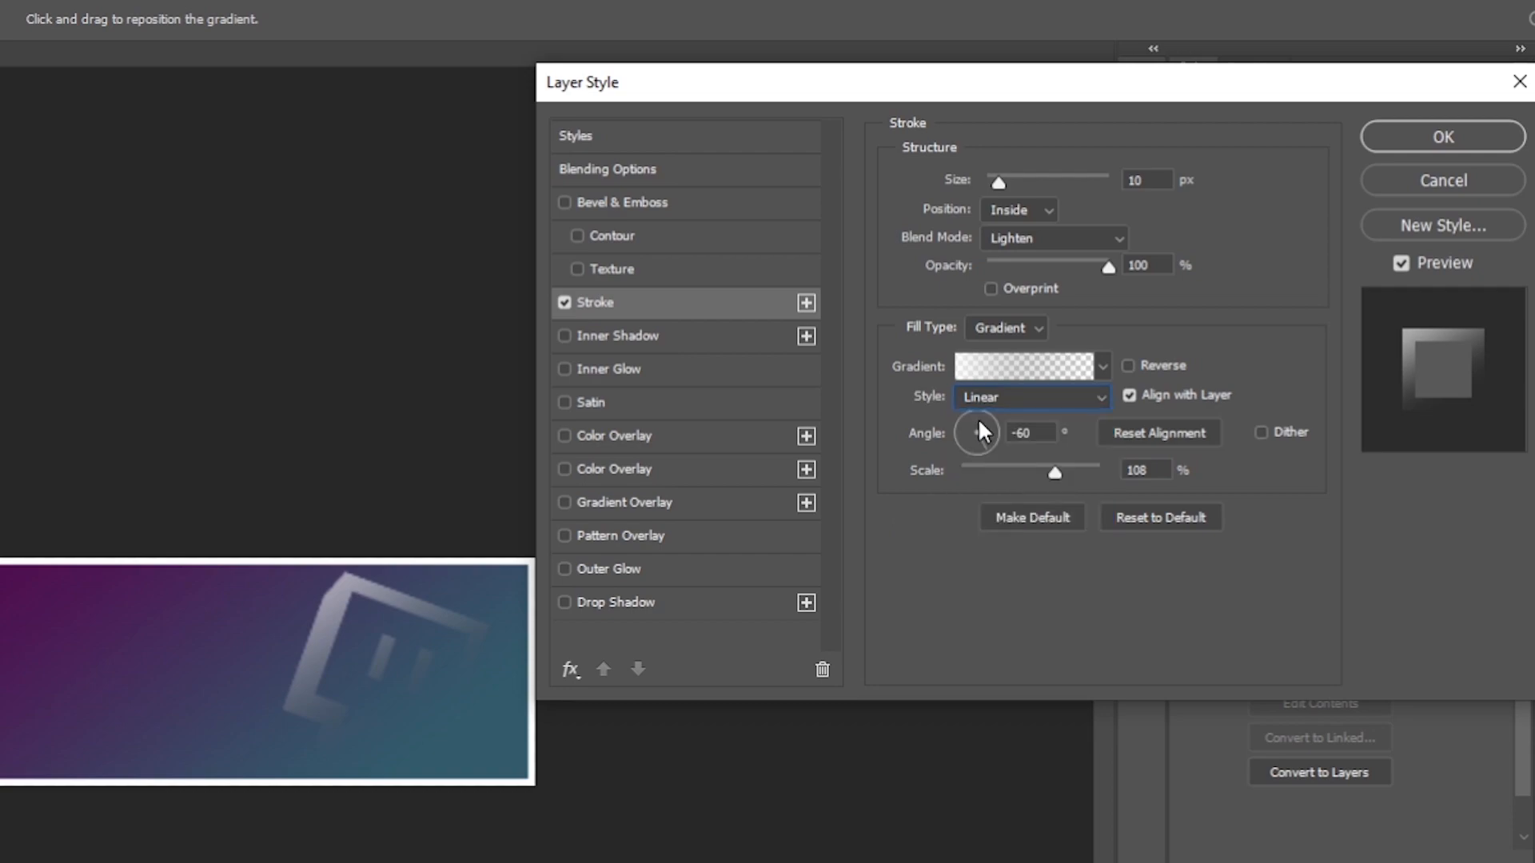
click(1385, 139)
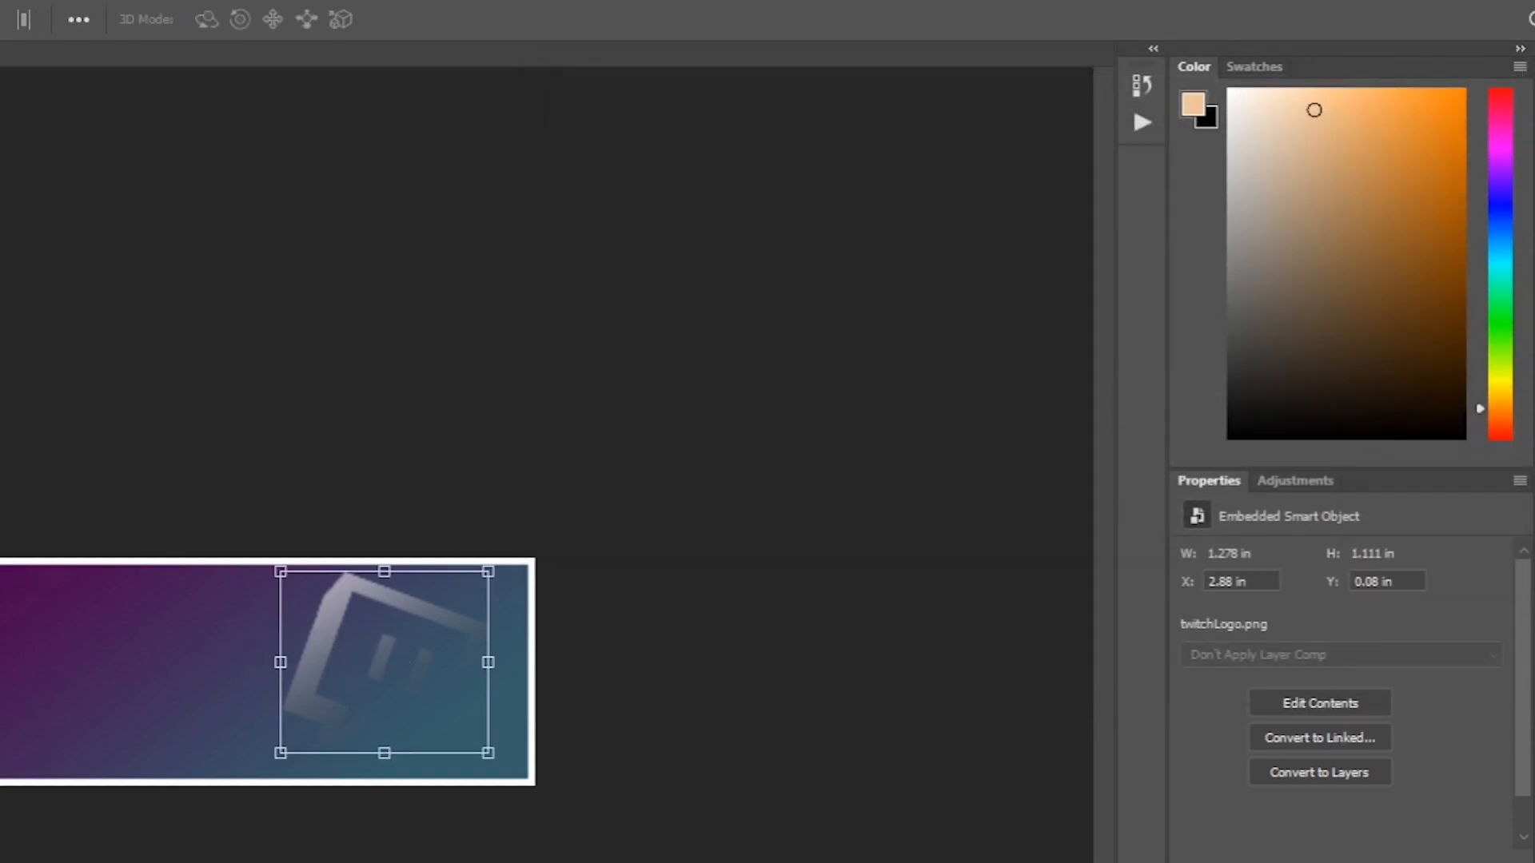
Type SUBSCRIBE in Plateia Bold 36 pt on a new layer and move the text to the banner's lower left.
key(t)
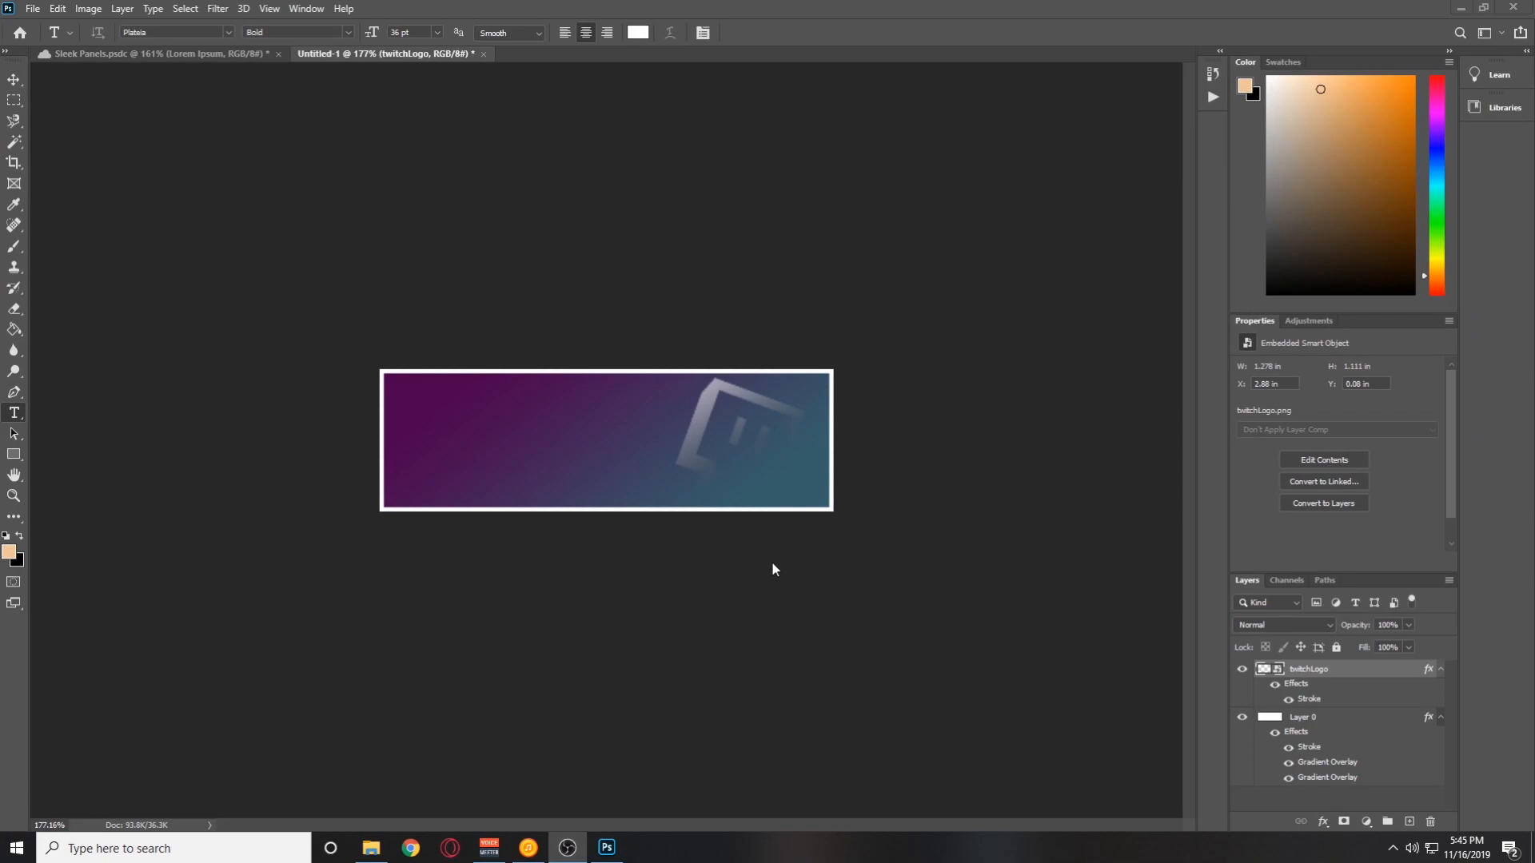
click(1409, 822)
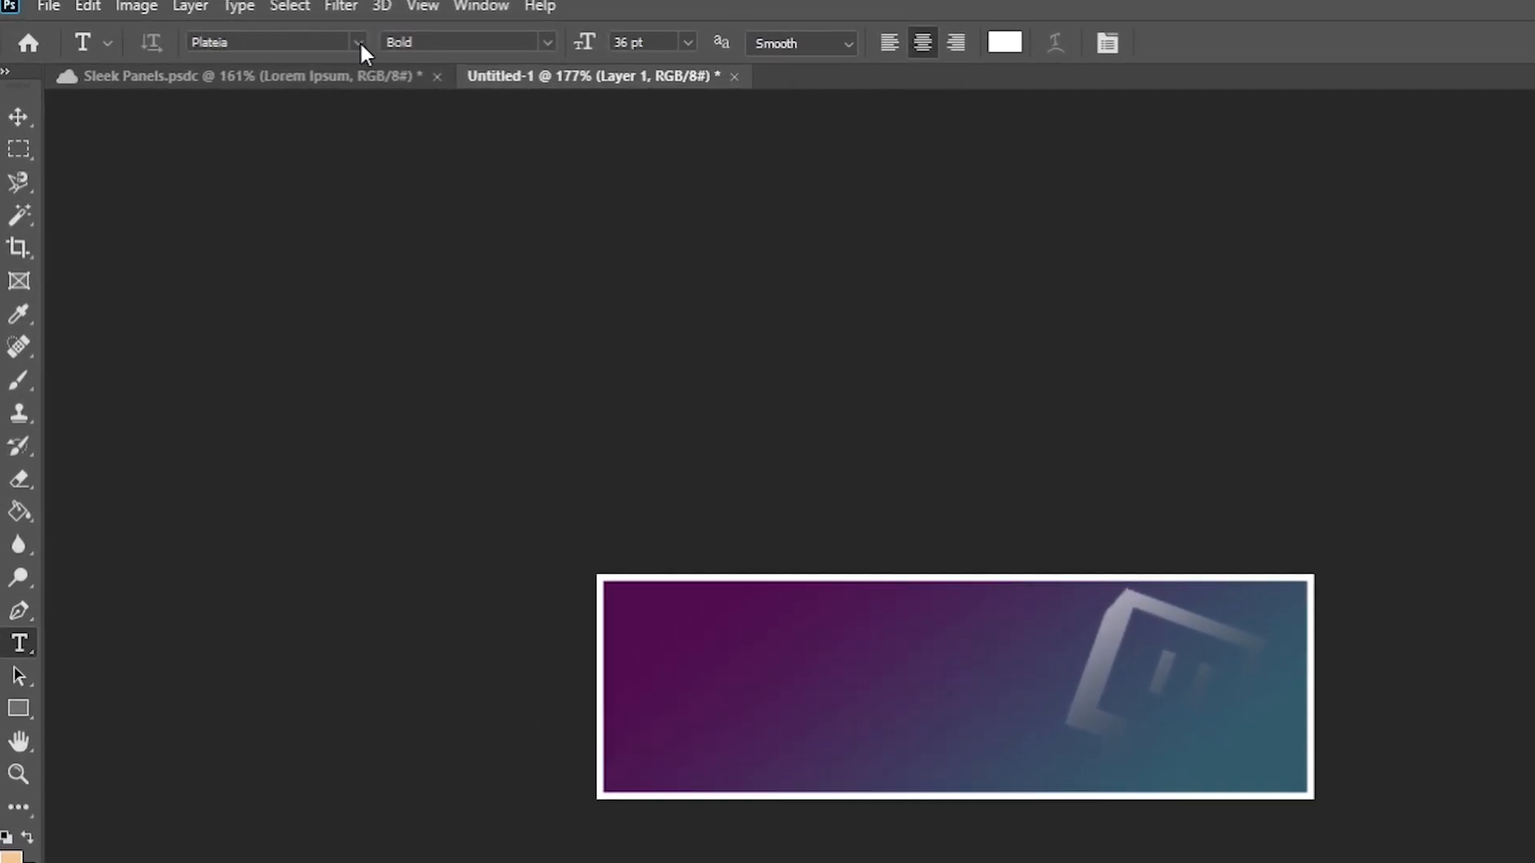
click(547, 43)
click(481, 46)
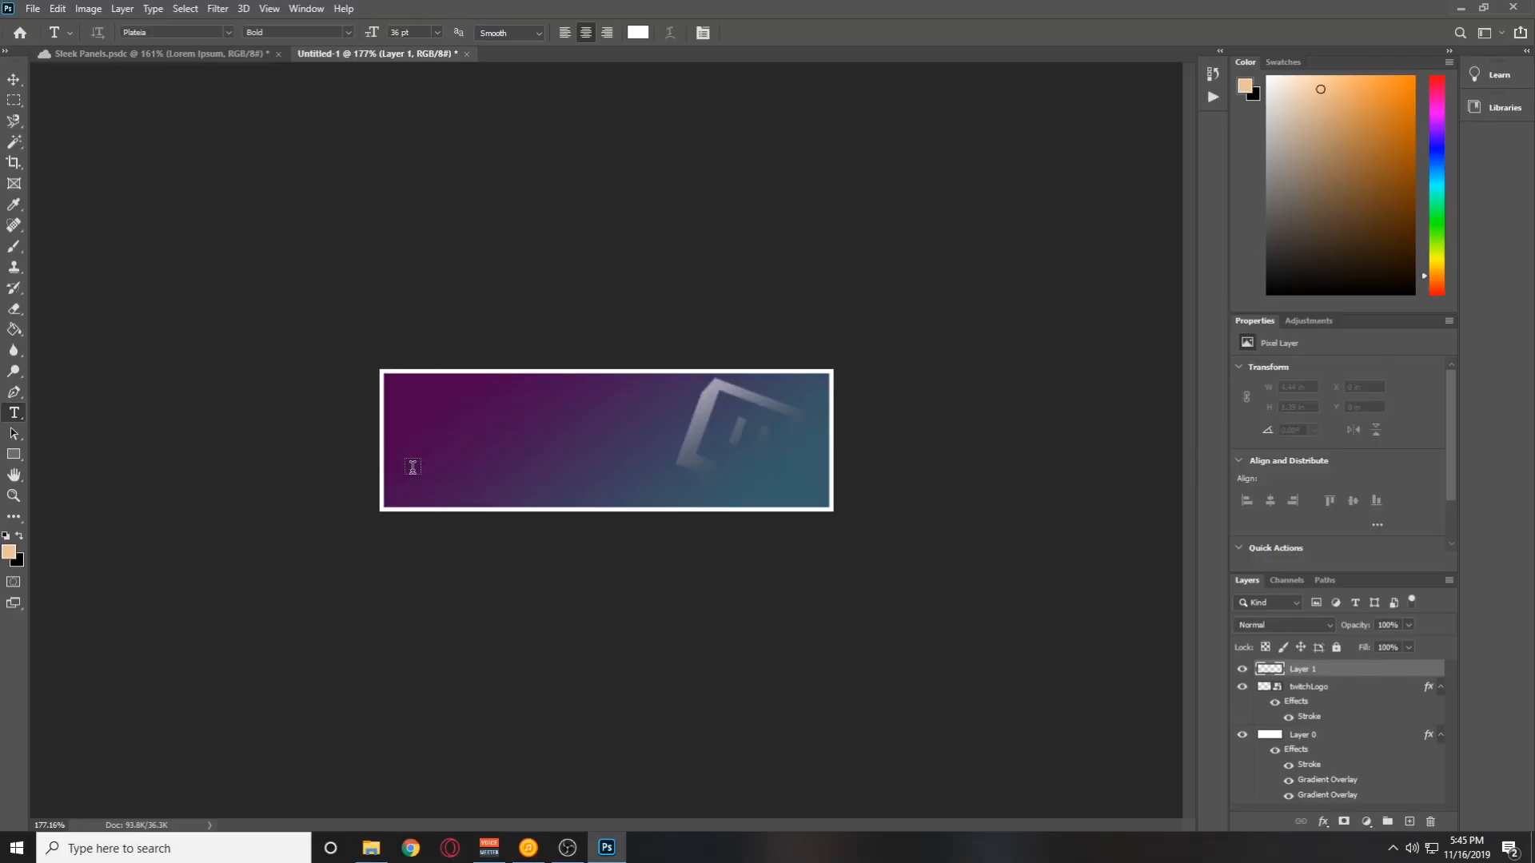
click(648, 723)
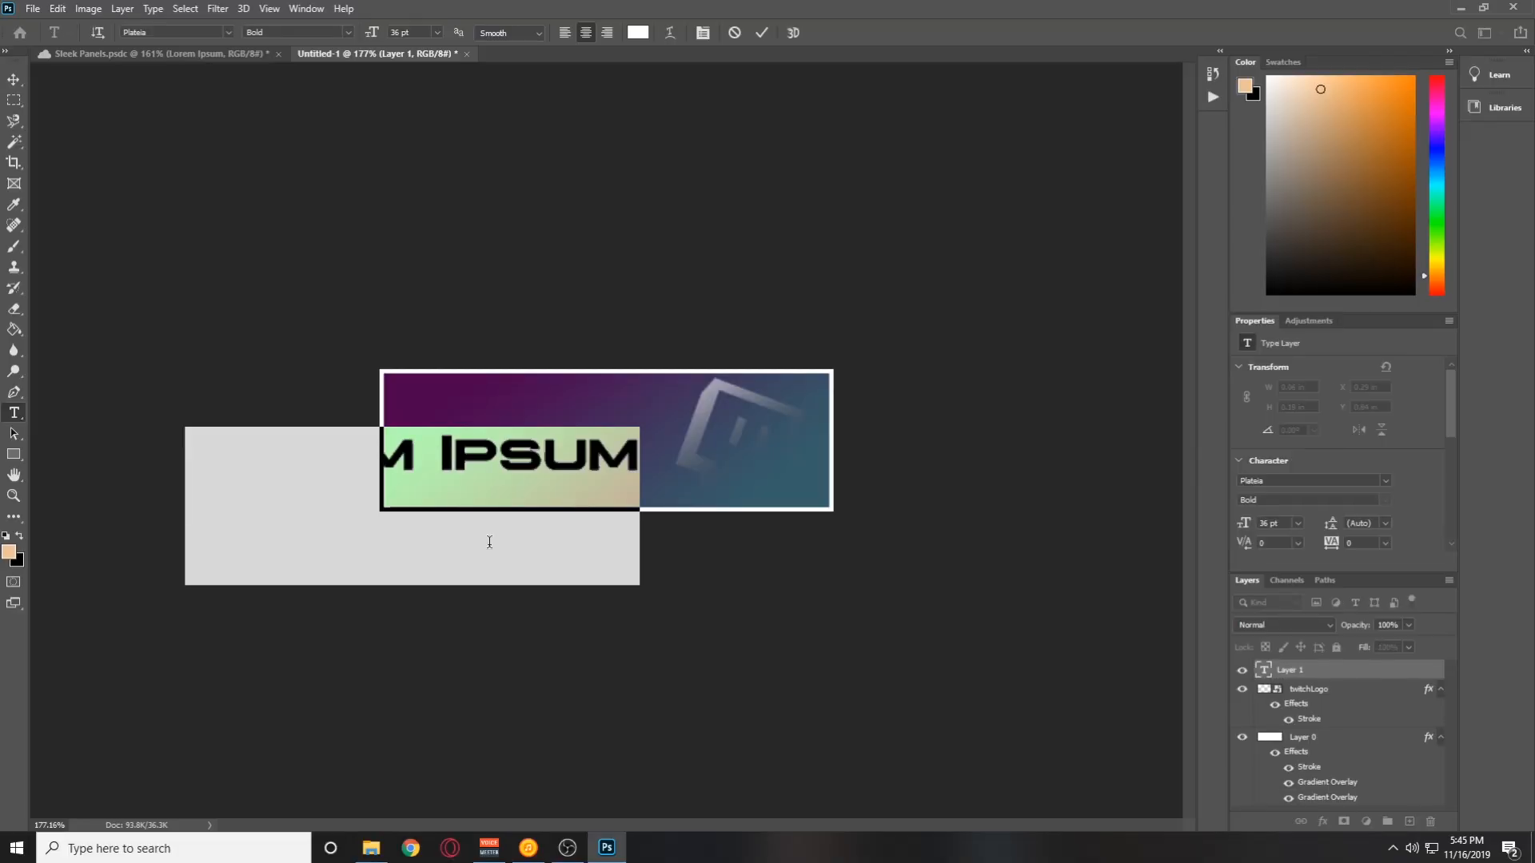
text(SUBSCRIBE)
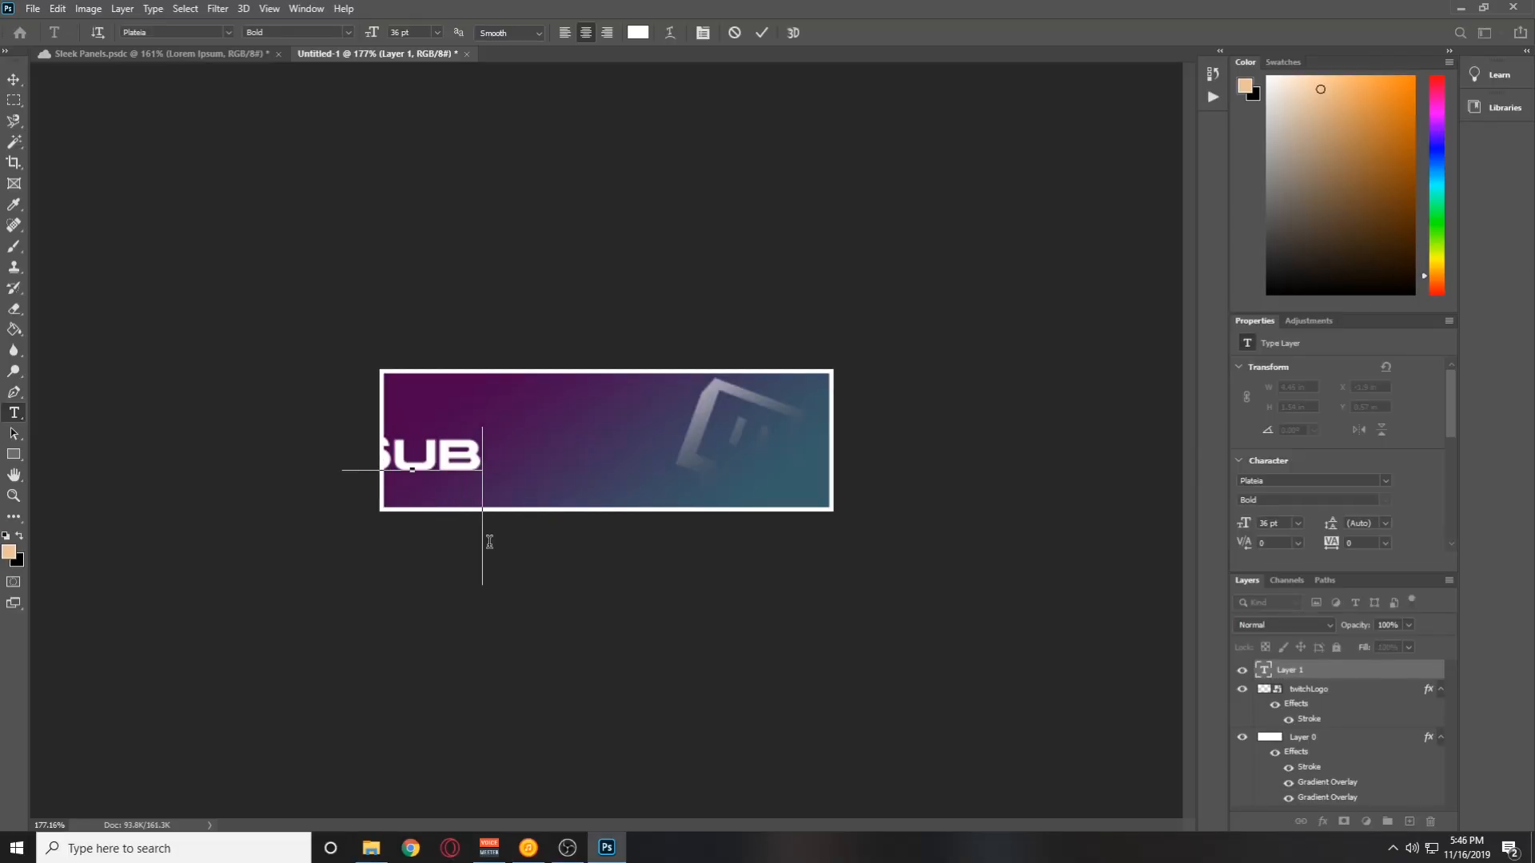
key(ctrl+Return)
key(v)
drag(489, 542, 668, 557)
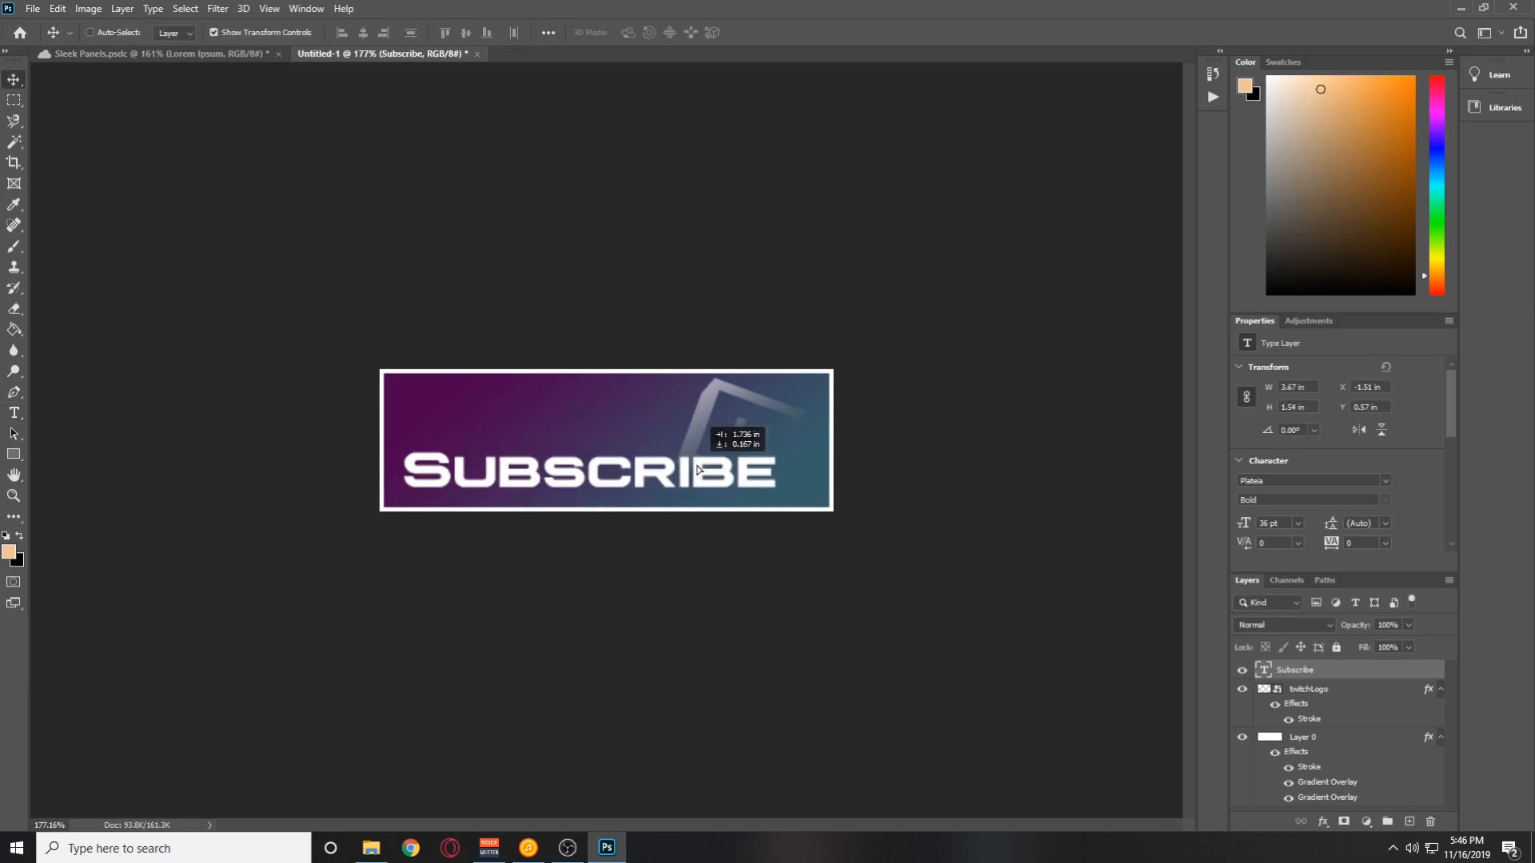